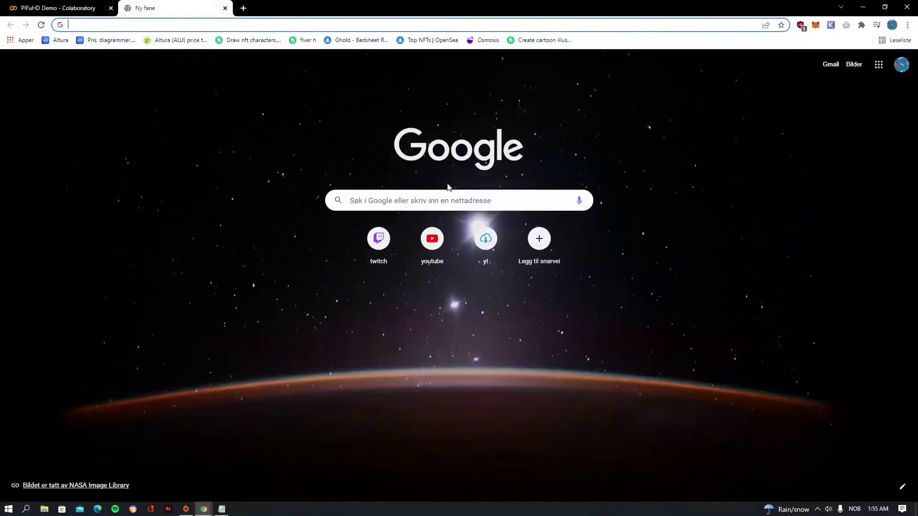
Enter 'Man standing' as the Google search query
type("Man")
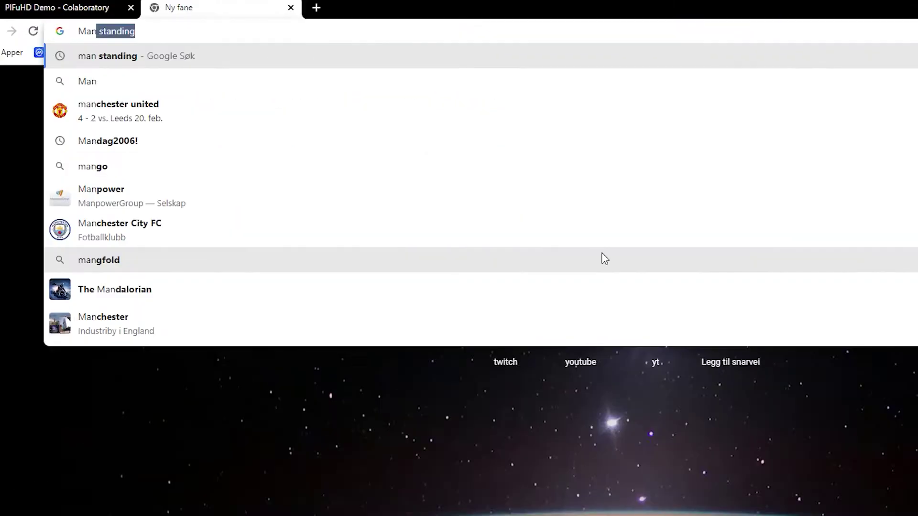
type(" standing")
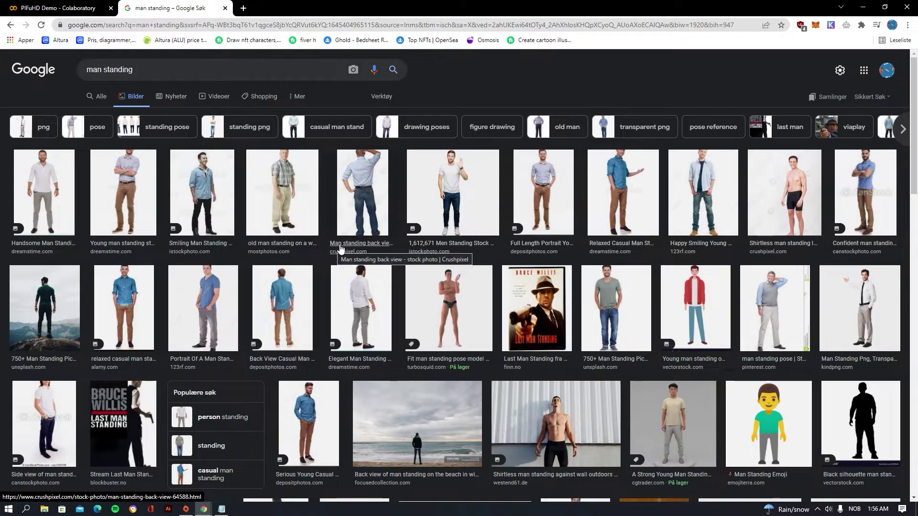
Save the kindpng transparent man-standing image to the Desktop as Man.png
left_click(860, 309)
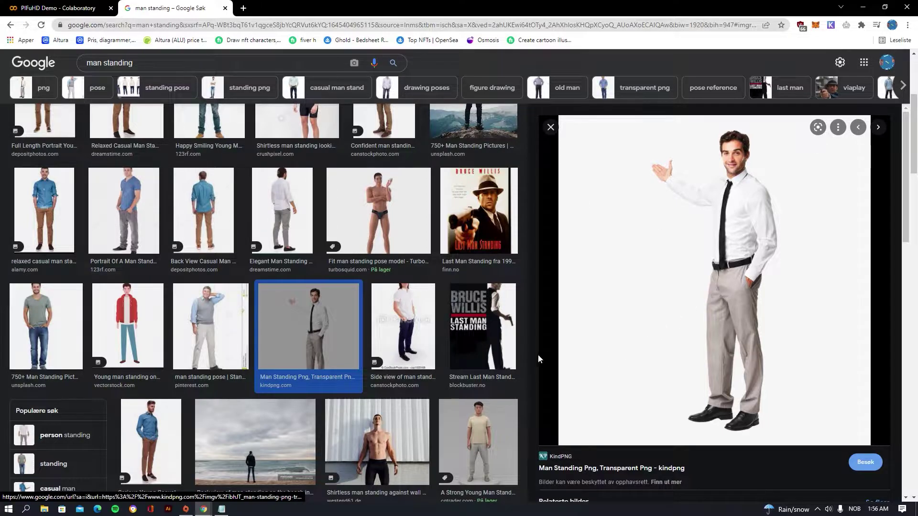
right_click(734, 256)
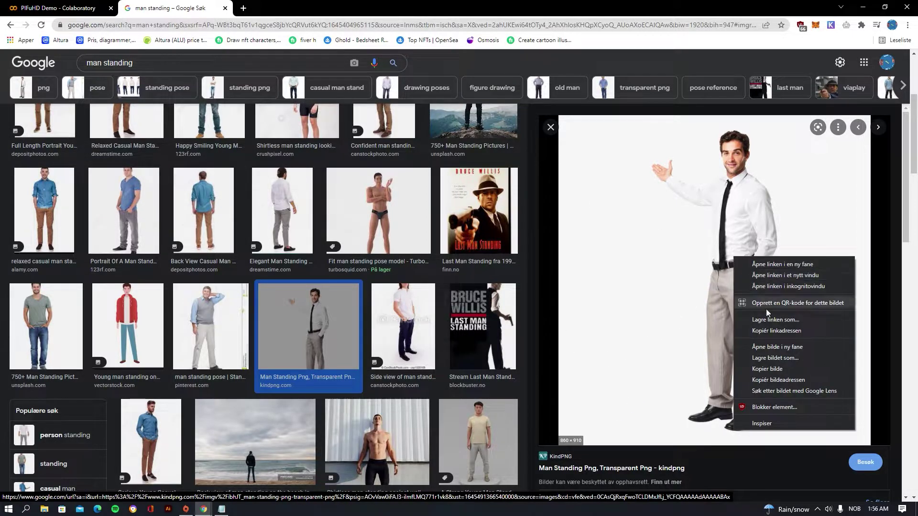
left_click(767, 366)
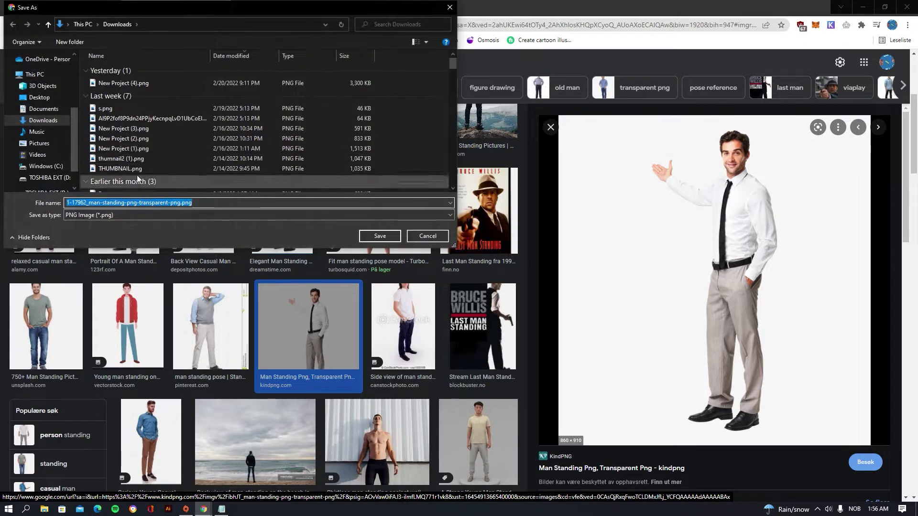
scroll(27, 68, "up", 3)
left_click(39, 74)
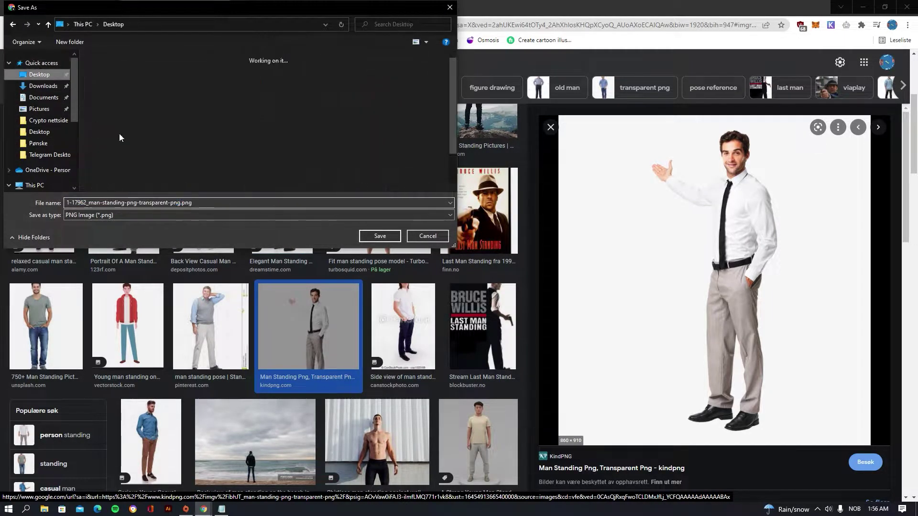
left_click(211, 203)
key("ctrl+a")
key("BackSpace")
type("Man")
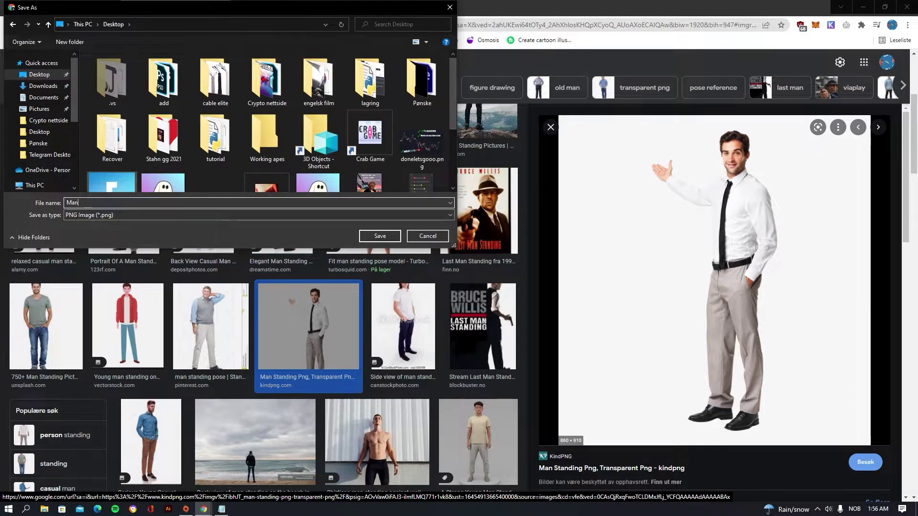
key("Return")
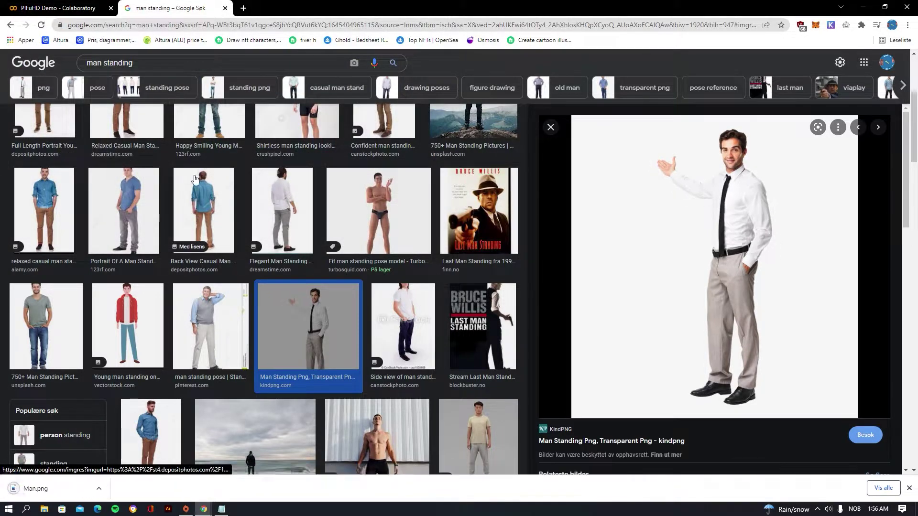
Search 'remove background' in a new tab and open the remove.bg site
left_click(242, 6)
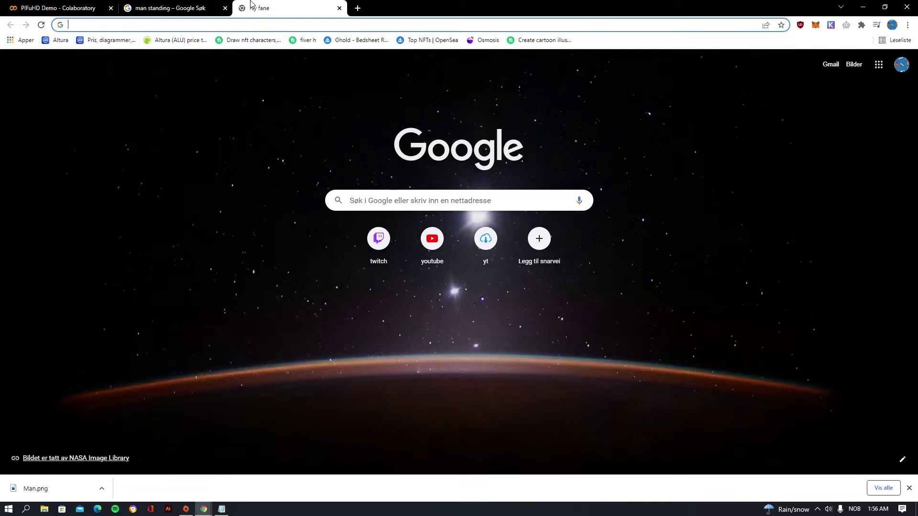
type("remove ba")
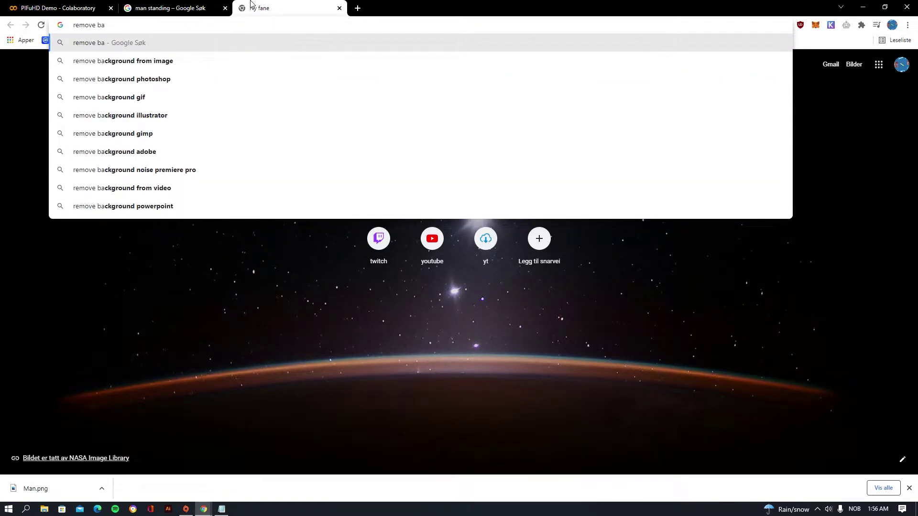
type("ckground")
key("Return")
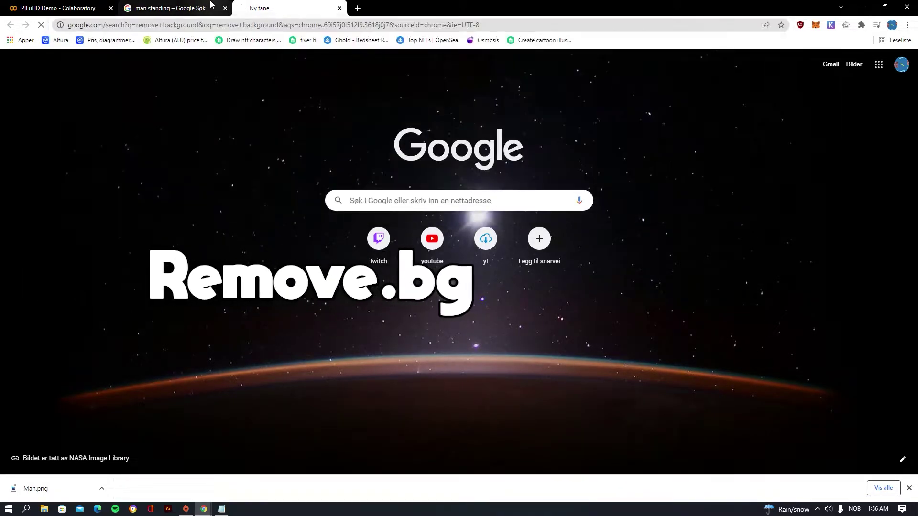
left_click(148, 156)
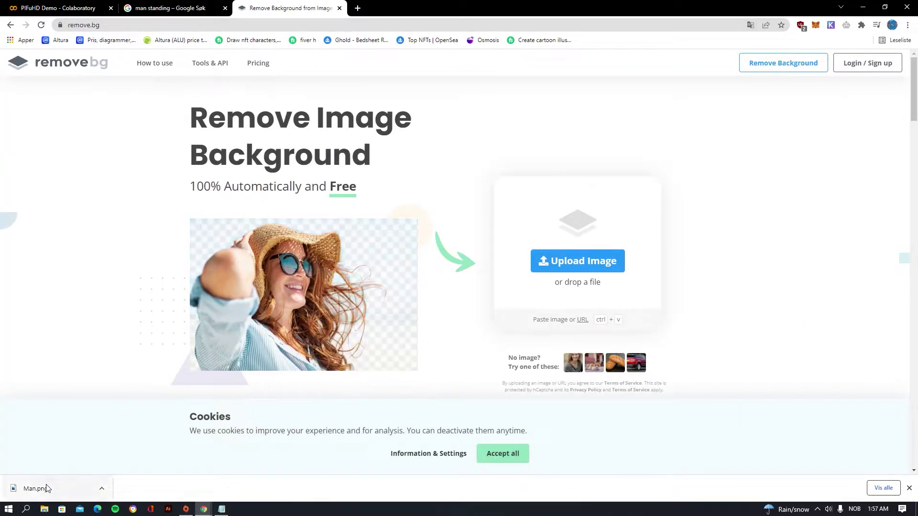
Upload Man.png to remove.bg and download the background-free preview image
left_click_drag(29, 489, 555, 253)
left_click_drag(399, 247, 418, 236)
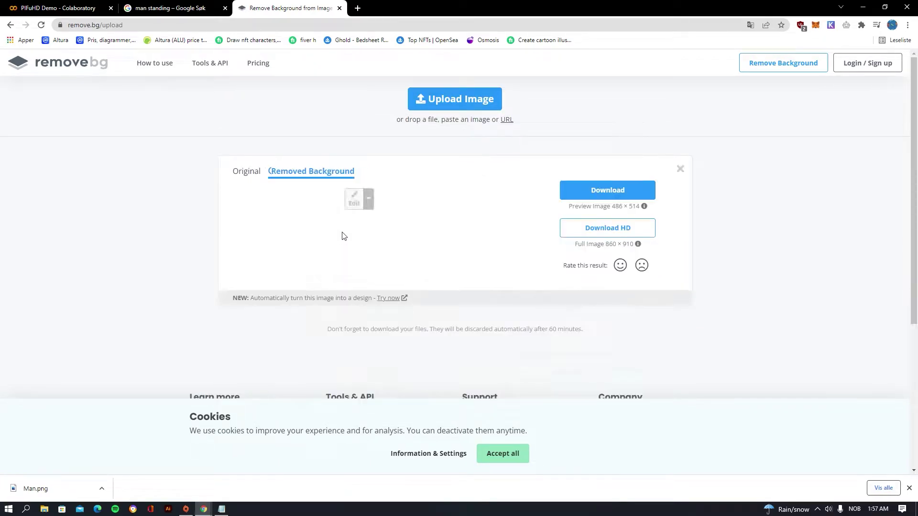
left_click(604, 248)
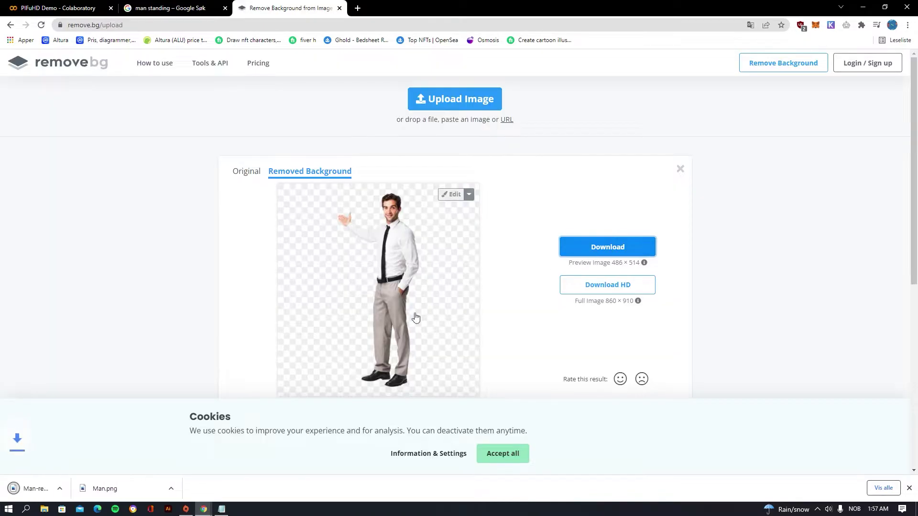
left_click(102, 488)
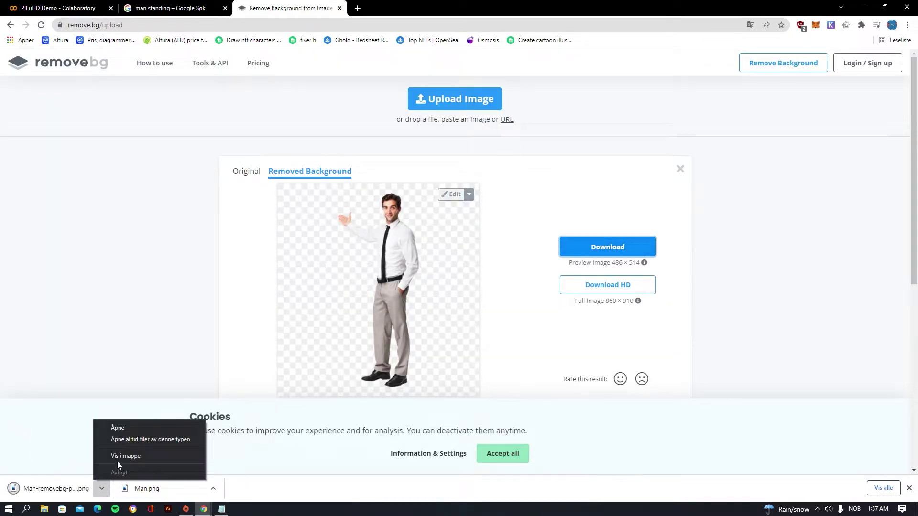
left_click(884, 7)
left_click(885, 7)
Drag the downloaded cut-out image onto the desktop and rename it Man
left_click_drag(526, 348, 307, 238)
right_click(303, 246)
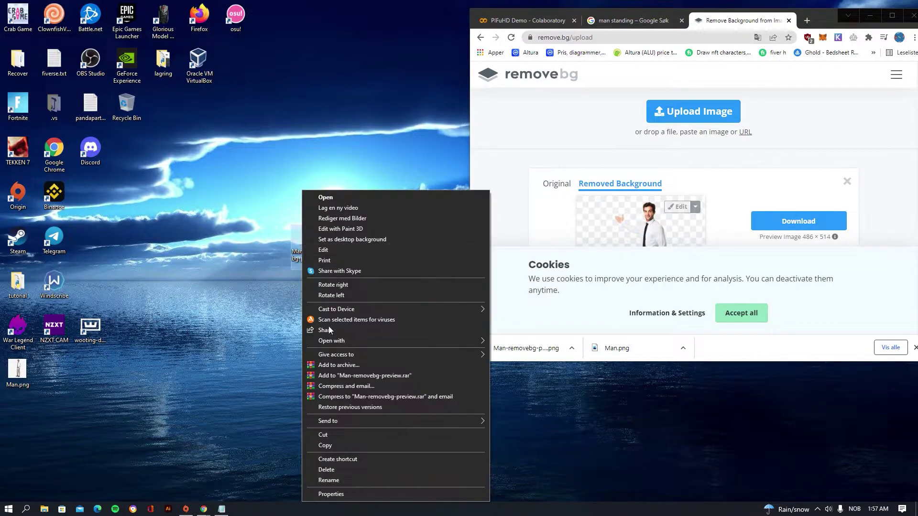
left_click(329, 480)
type("M")
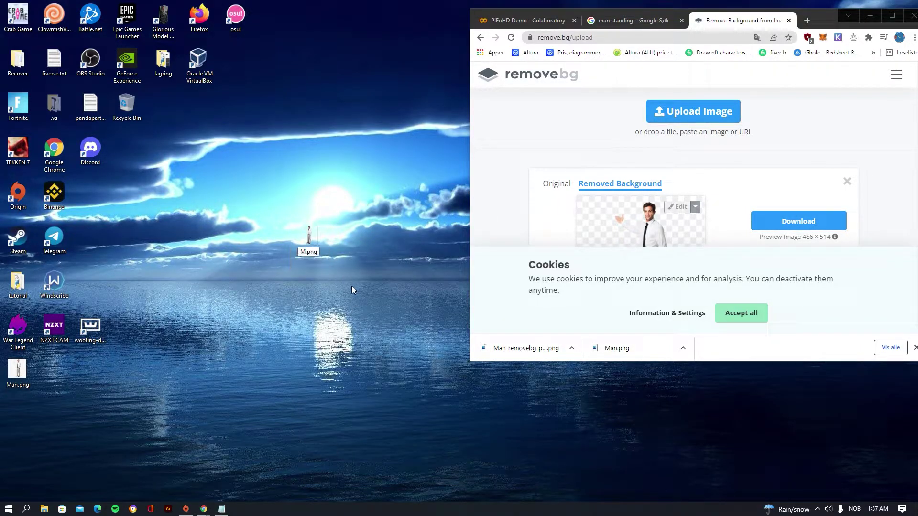
type("an")
key("Return")
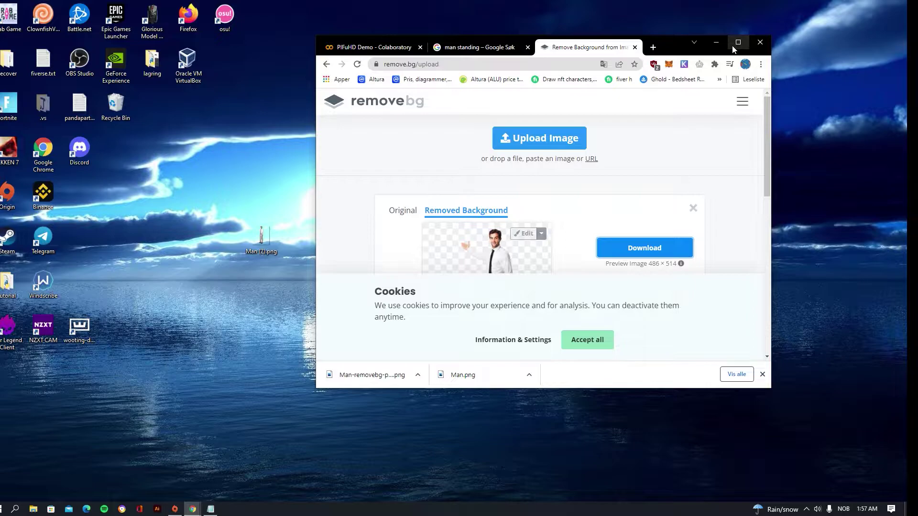
left_click(732, 45)
In the PIFuHD Demo notebook, run the clone-repository cell, accepting the warning
left_click(98, 5)
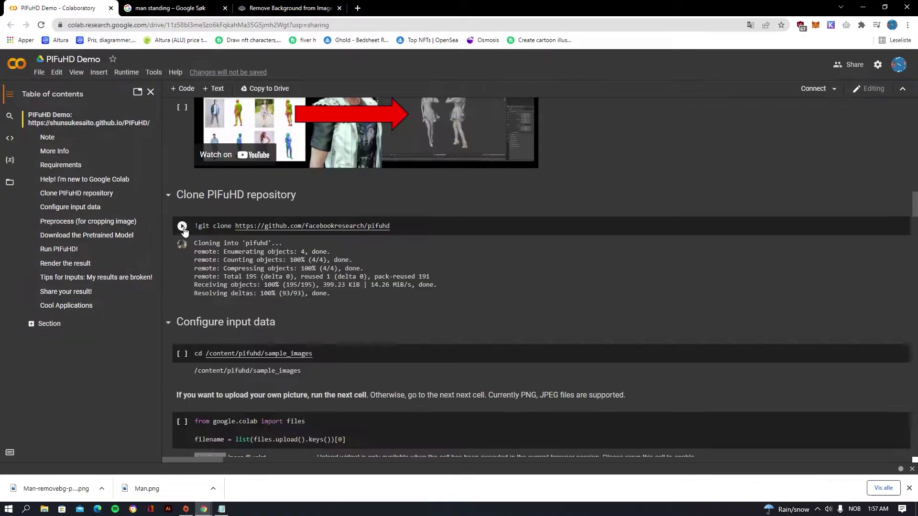
scroll(240, 140, "up", 5)
scroll(294, 149, "up", 9)
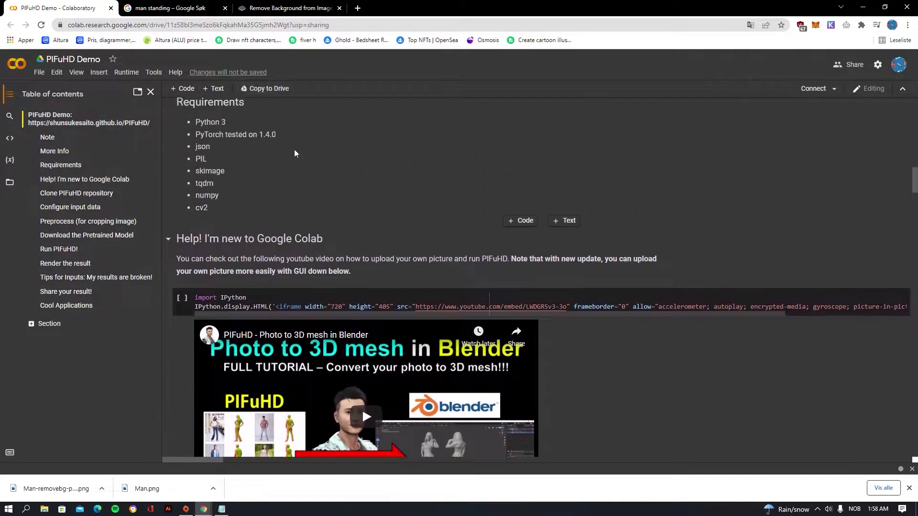
scroll(274, 147, "down", 8)
scroll(272, 145, "down", 4)
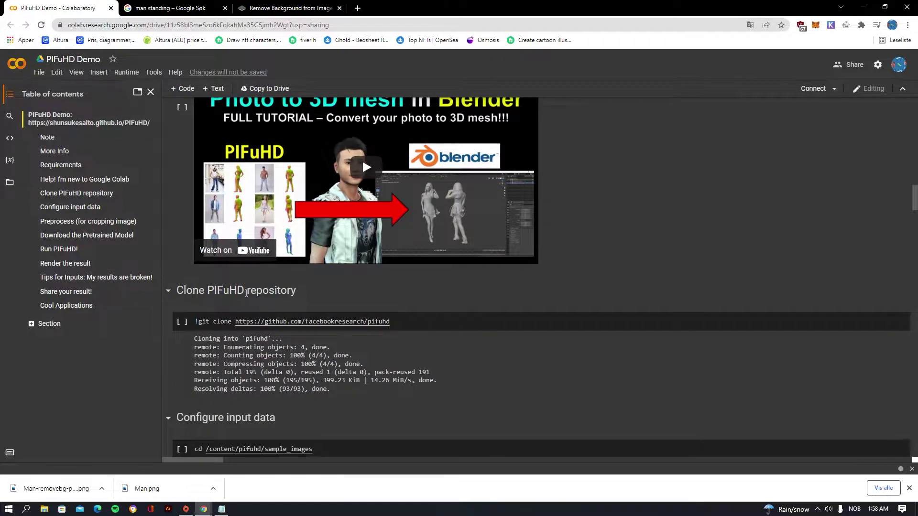
scroll(246, 293, "down", 1)
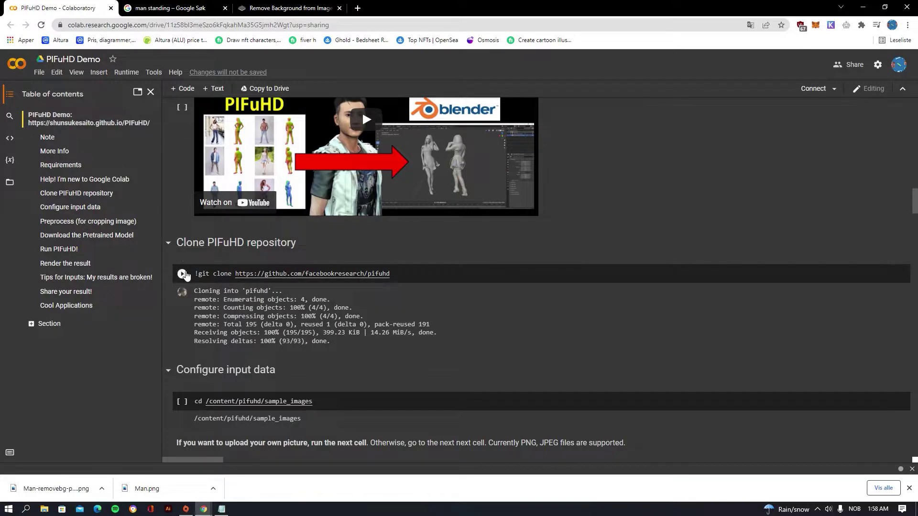
left_click(182, 273)
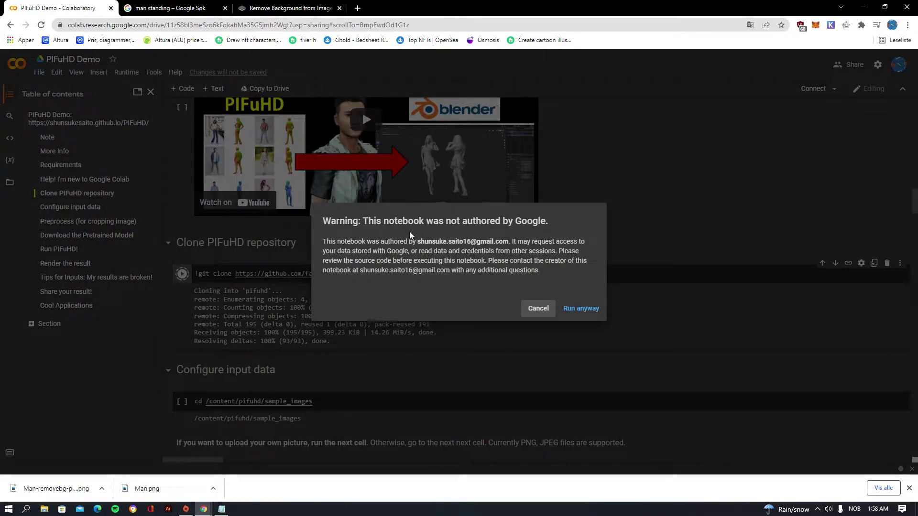
left_click(580, 309)
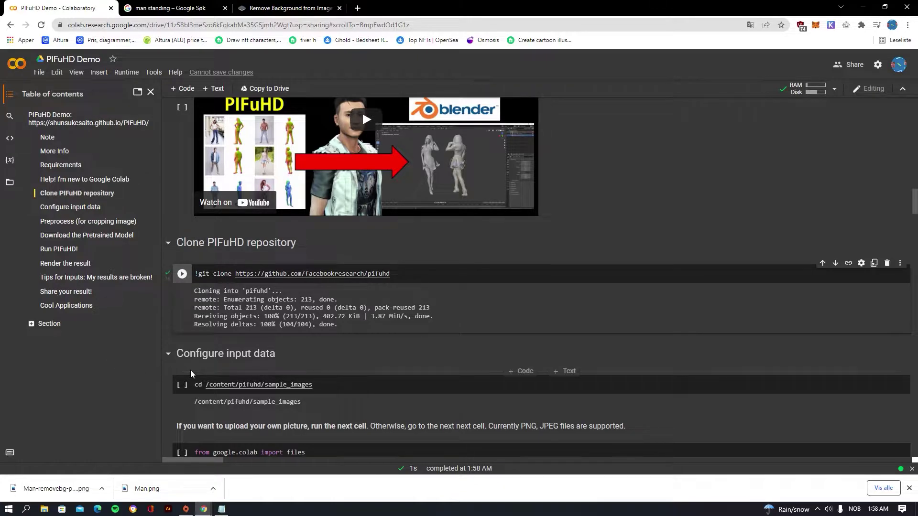
Run the cd cell to move into /content/pifuhd/sample_images
scroll(192, 378, "down", 1)
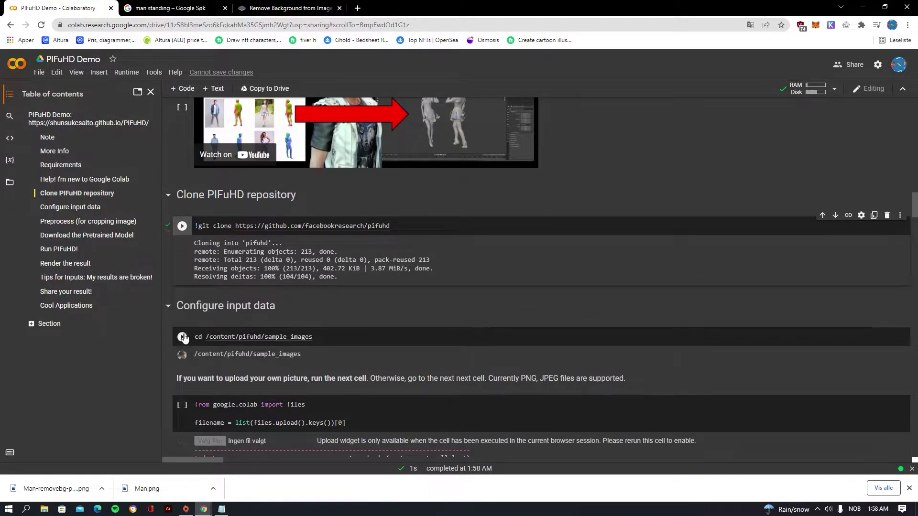
left_click(202, 341)
left_click(182, 336)
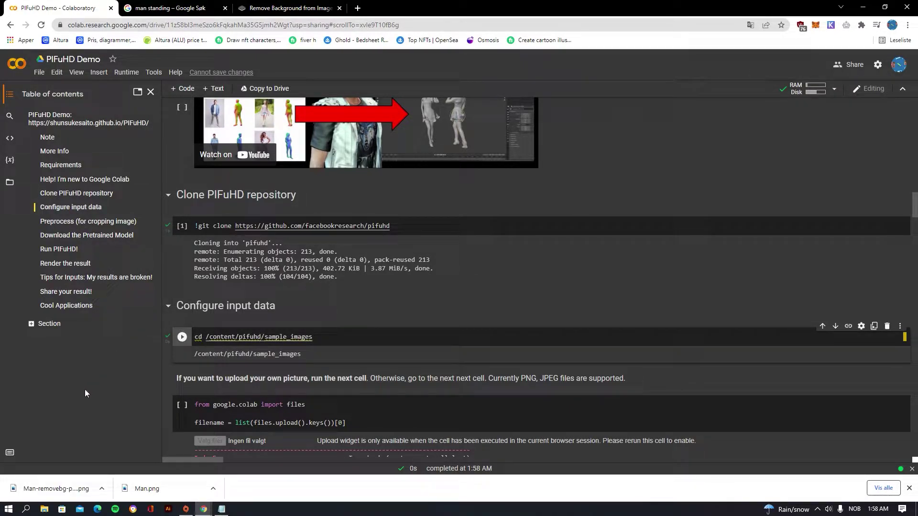
scroll(266, 365, "down", 4)
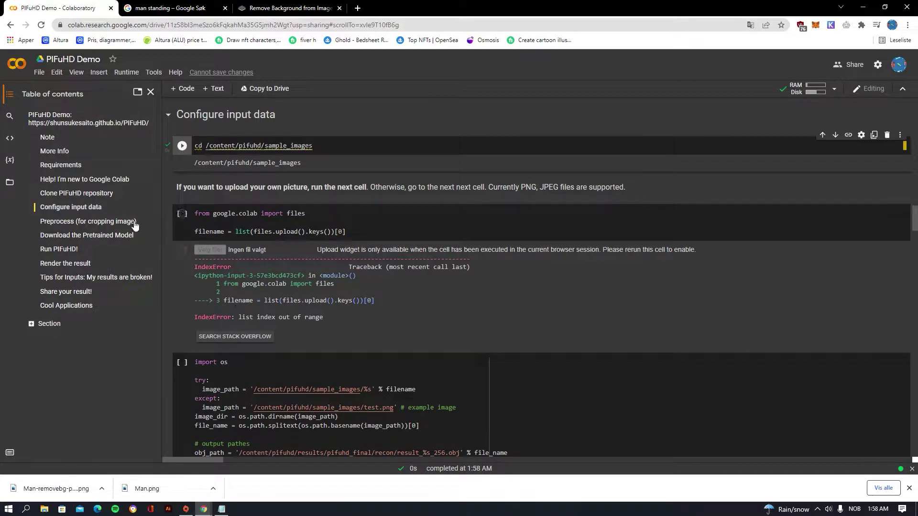
left_click(76, 193)
Show the runtime's file browser with pifuhd > sample_images expanded
left_click(10, 160)
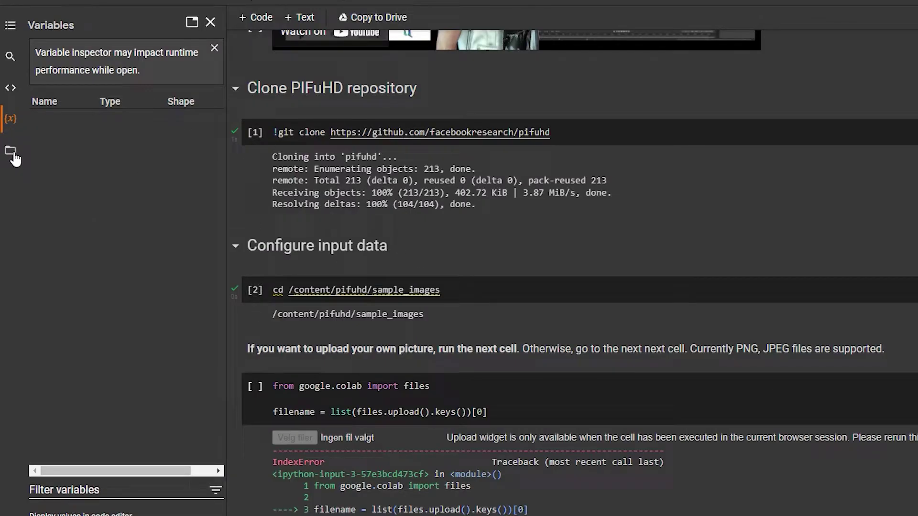
left_click(12, 153)
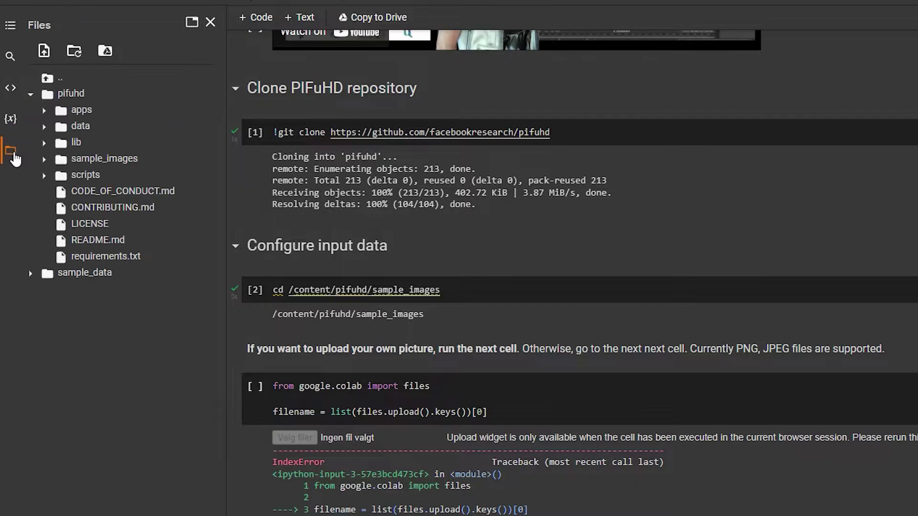
left_click(41, 98)
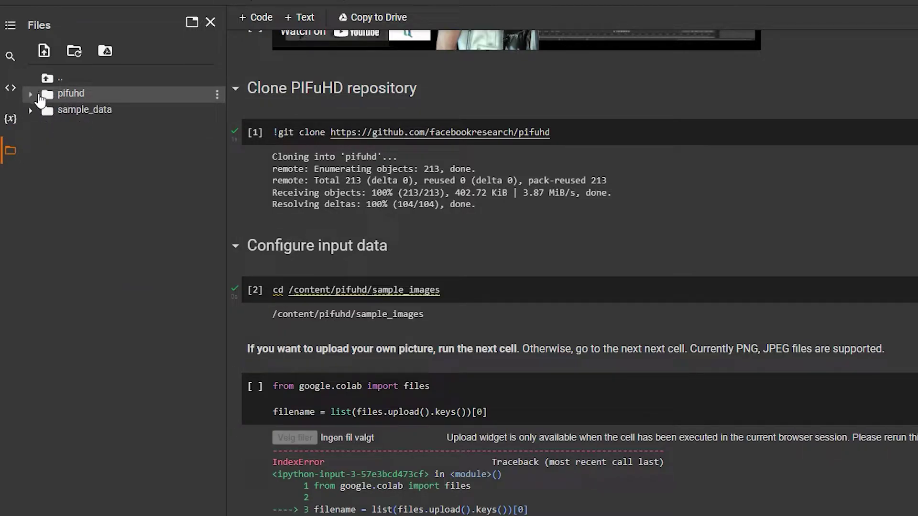
left_click(39, 99)
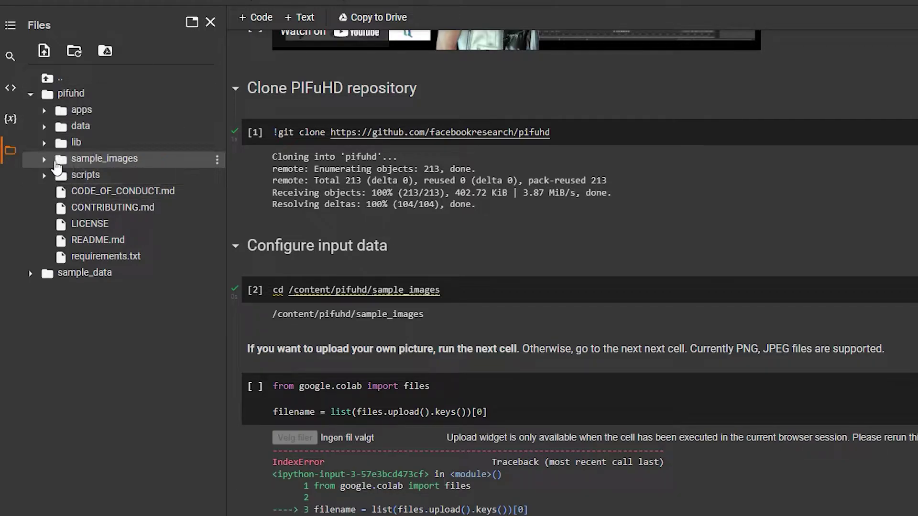
left_click(46, 159)
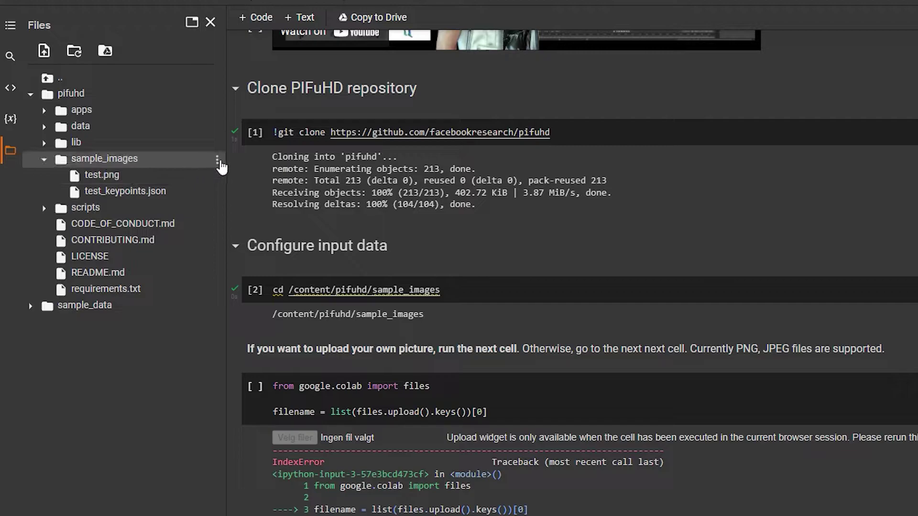
Upload Man (2).png from the Desktop into the sample_images folder
left_click(217, 160)
left_click(248, 173)
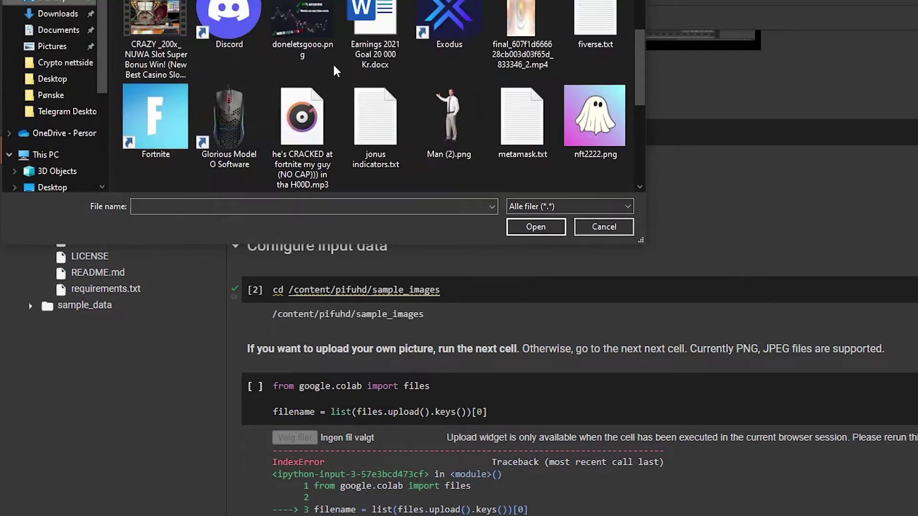
double_click(451, 122)
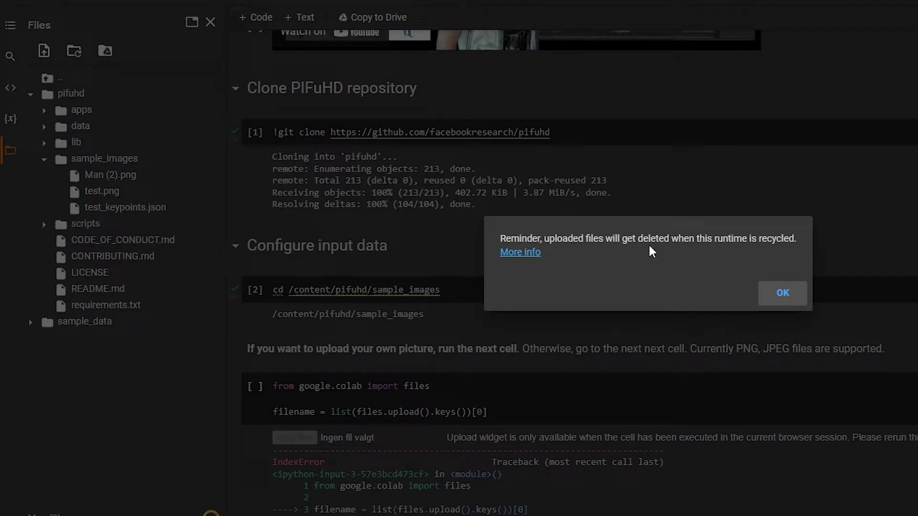
left_click(783, 293)
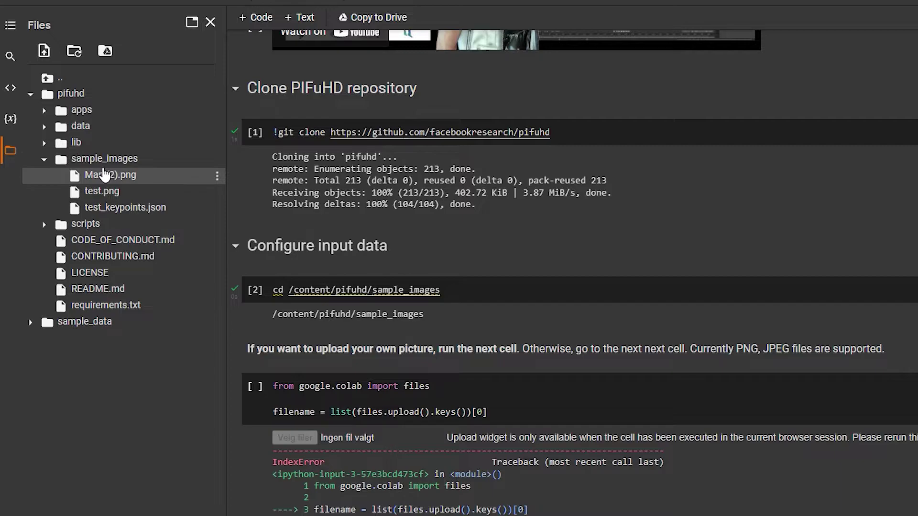
scroll(263, 56, "down", 8)
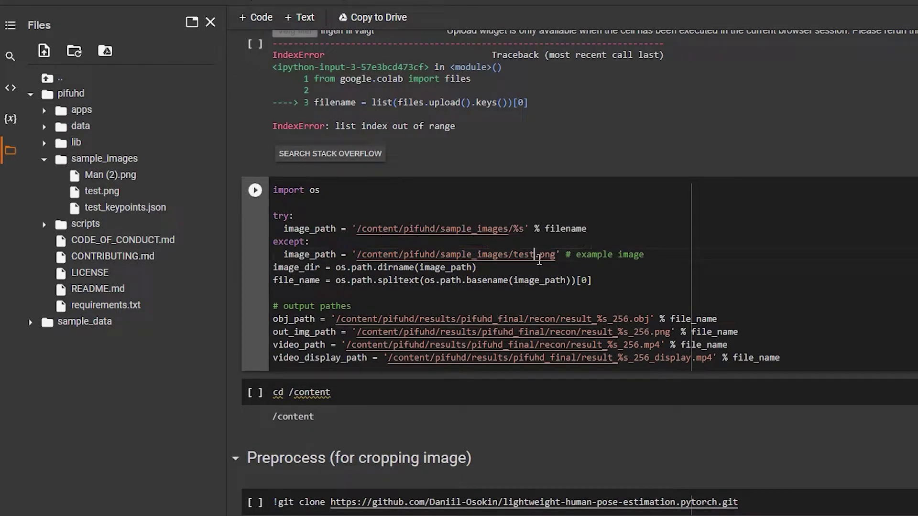
Change the fallback image path in the code cell from test.png to Man (2).png
left_click(537, 254)
key("BackSpace")
key("BackSpace")
key("BackSpace")
key("BackSpace")
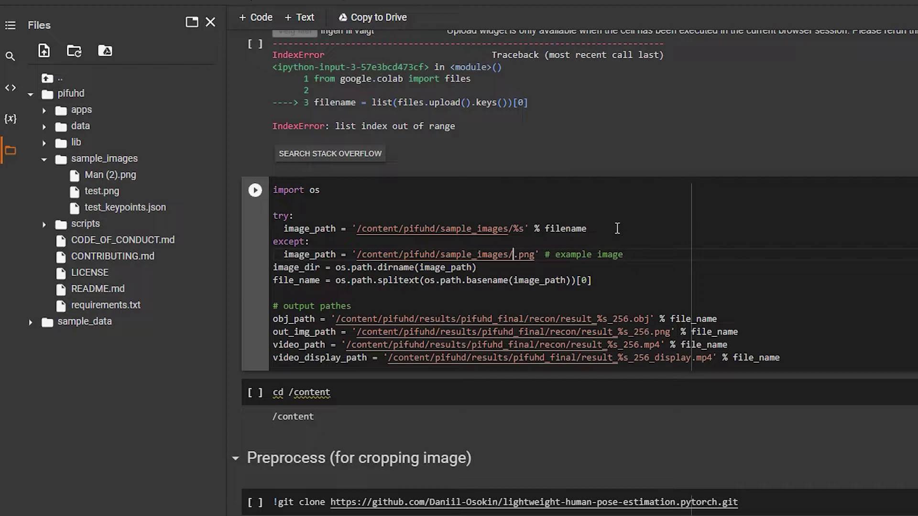
type("Man (")
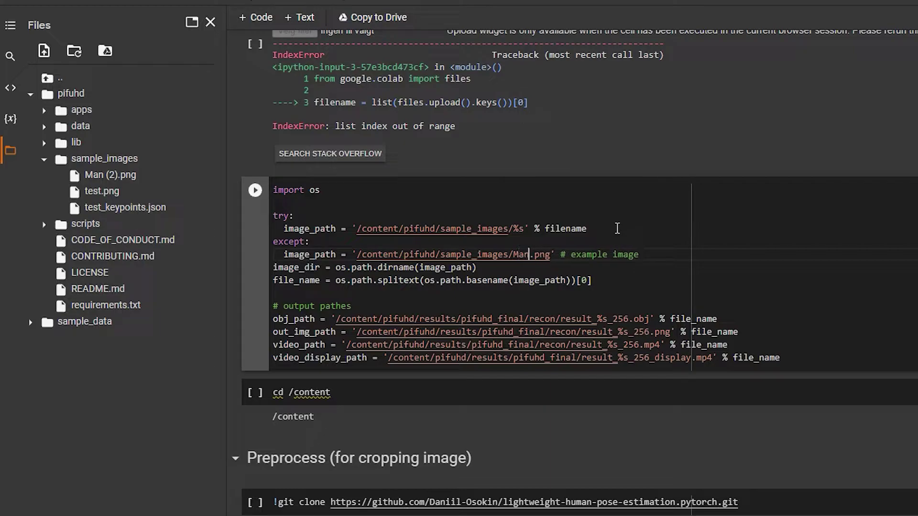
type("2")
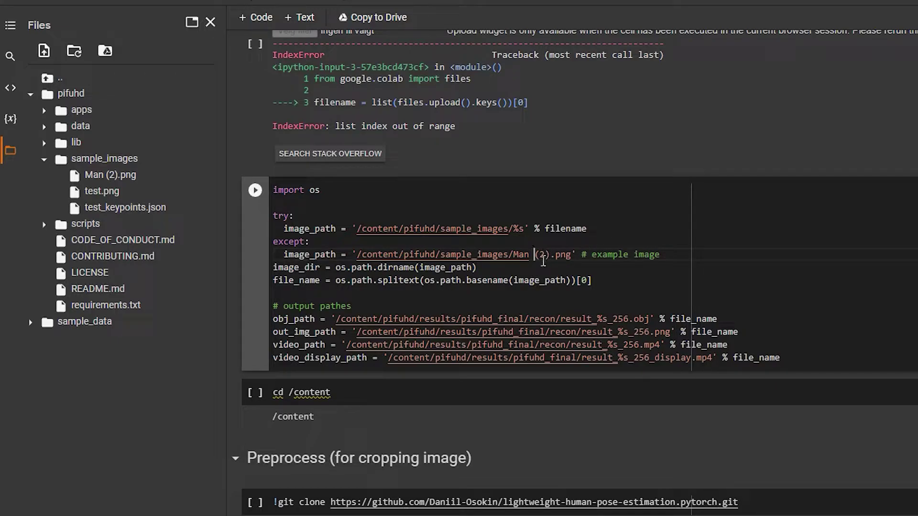
key("BackSpace")
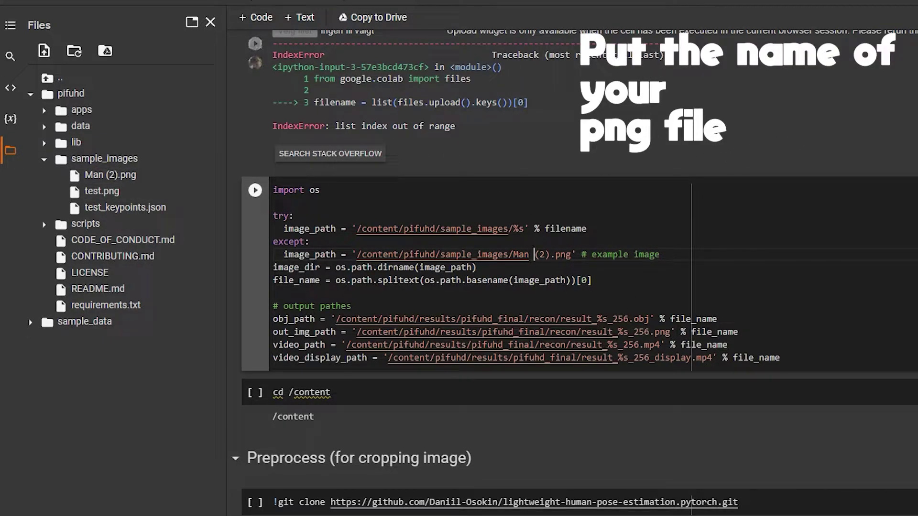
left_click(255, 62)
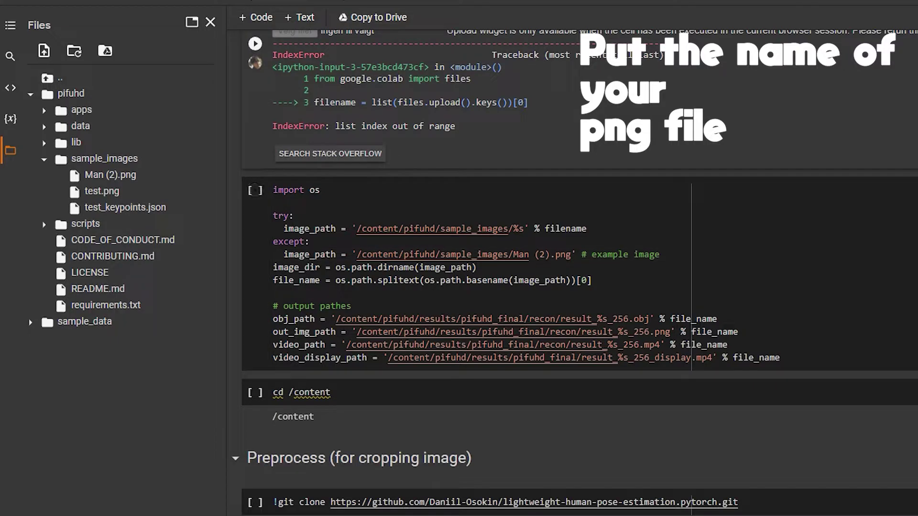
Rename Man (2).png to Man.png and update the path to sample_images/Man.png
right_click(114, 176)
left_click(149, 226)
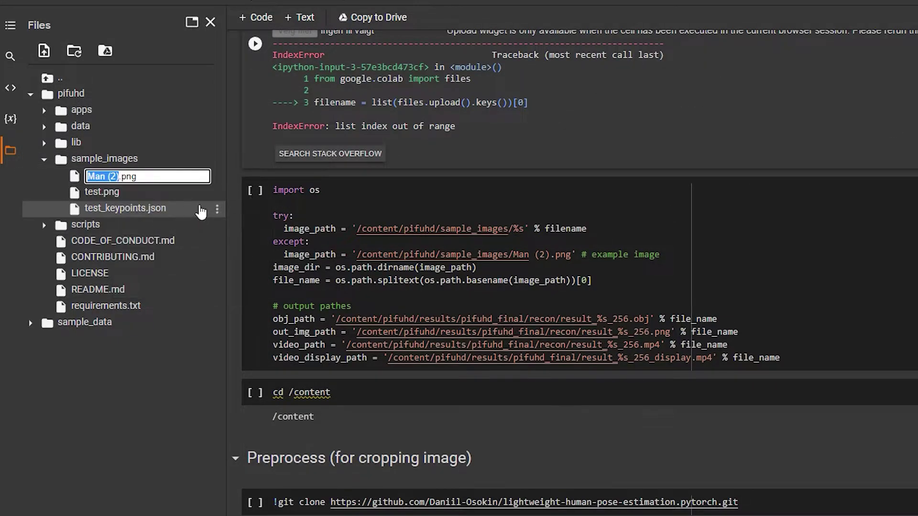
key("BackSpace")
key("Escape")
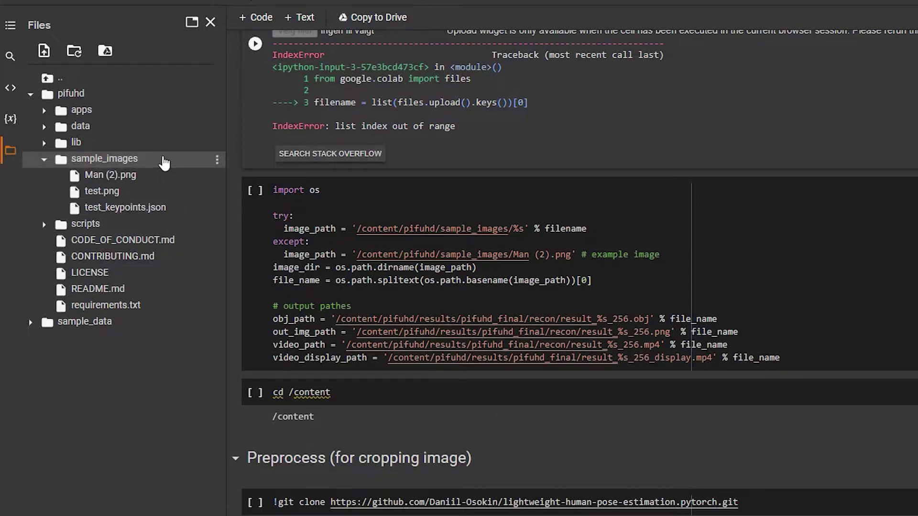
left_click(546, 254)
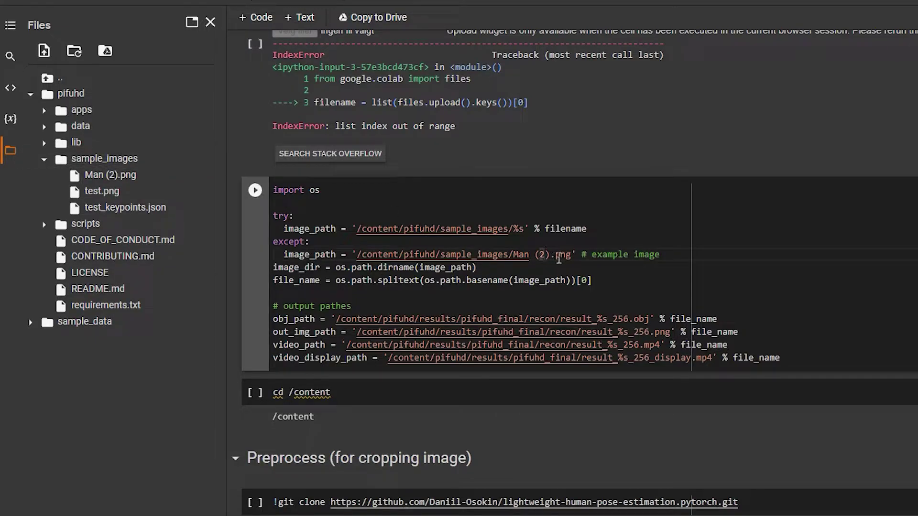
key("BackSpace")
key("BackSpace")
key("BackSpace")
key("Delete")
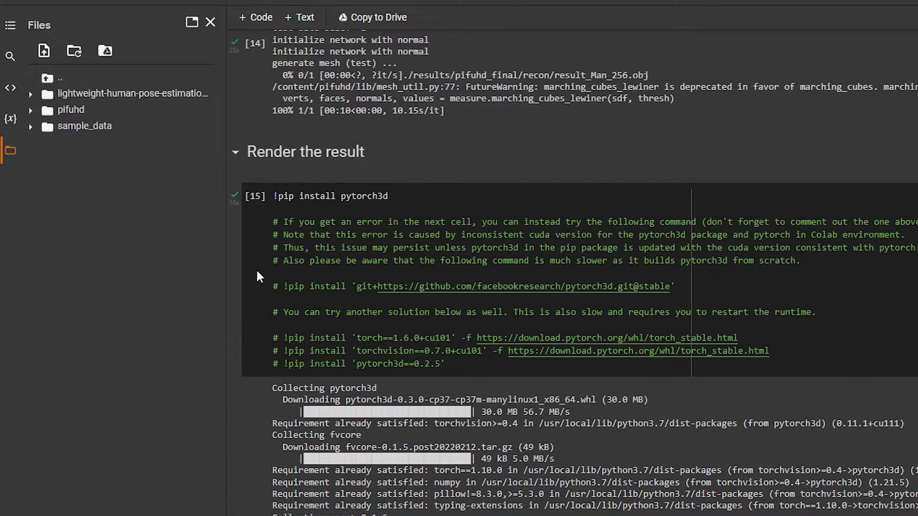
Expand pifuhd > results > pifuhd_final > recon to reveal result_Man_256.obj and result_Man_256.png
scroll(803, 215, "up", 10)
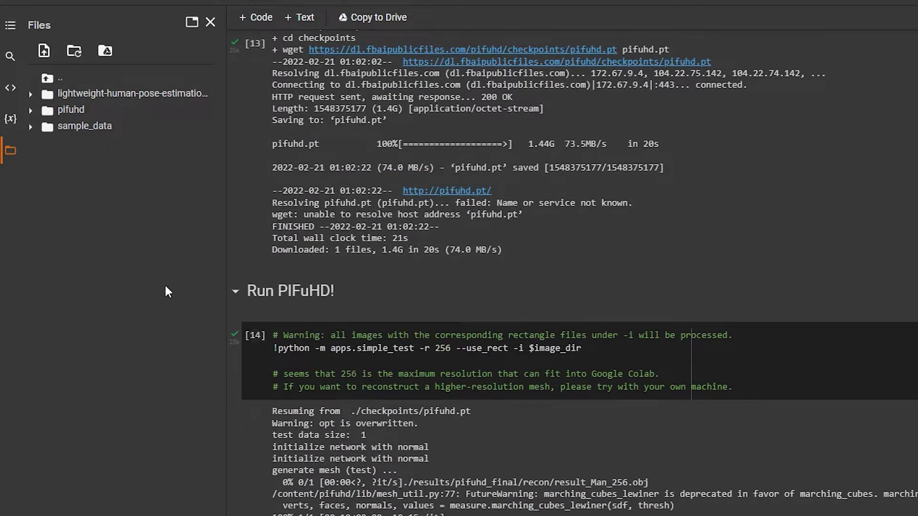
left_click(37, 113)
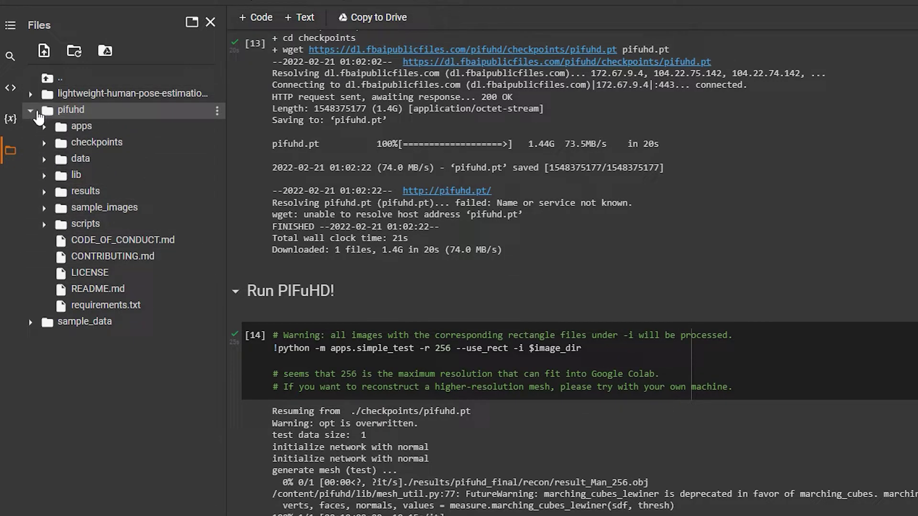
left_click(31, 111)
left_click(38, 113)
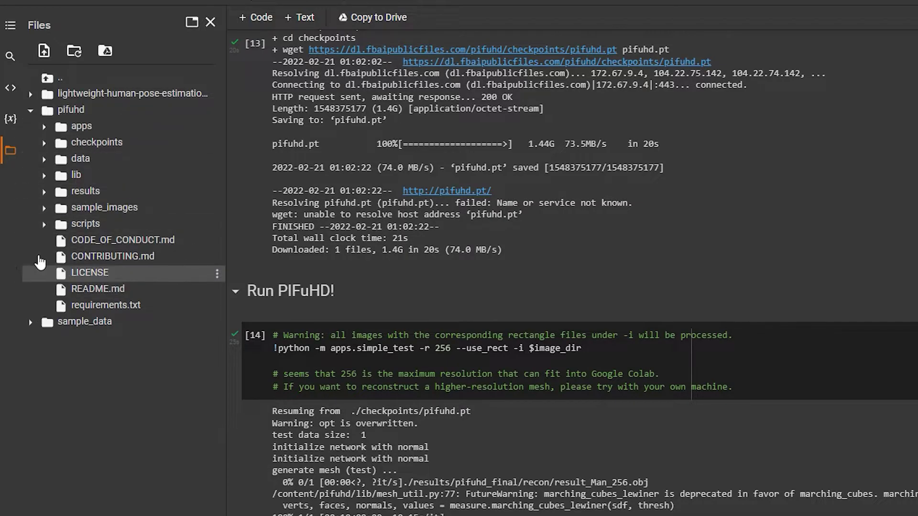
left_click(45, 191)
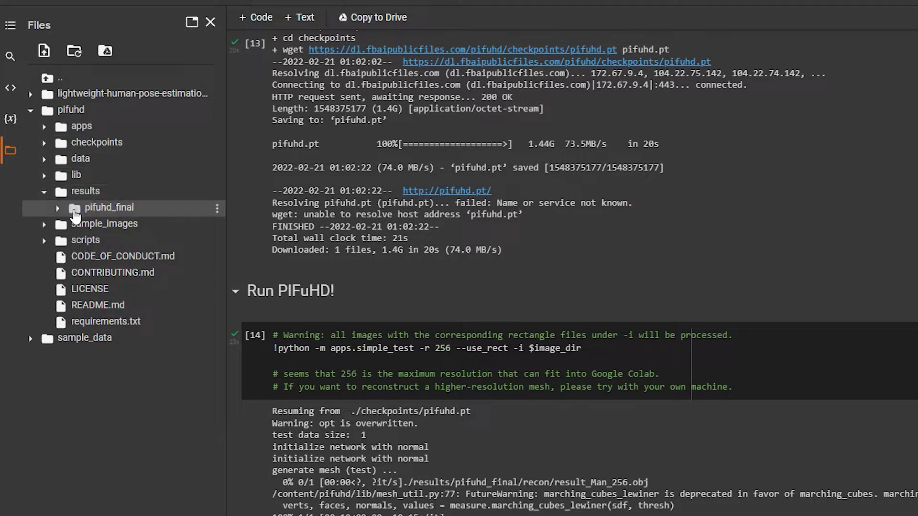
left_click(58, 209)
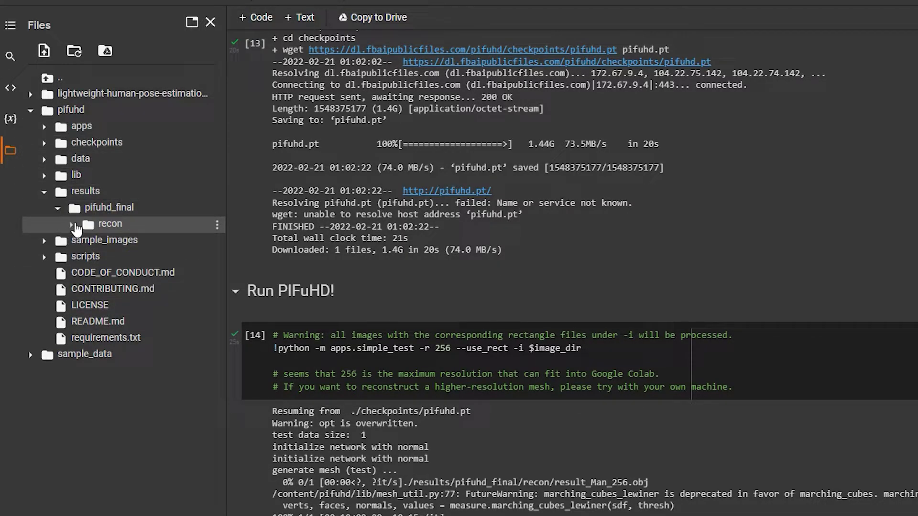
left_click(71, 225)
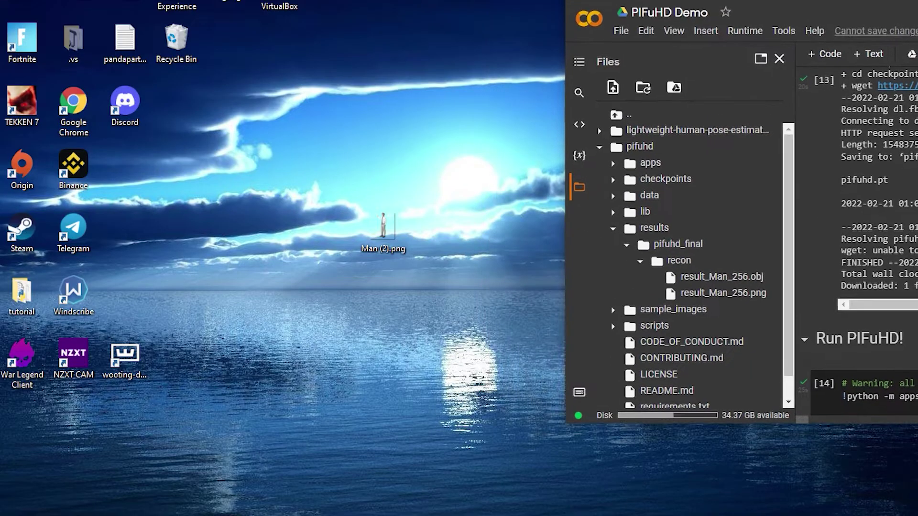
left_click_drag(722, 276, 362, 319)
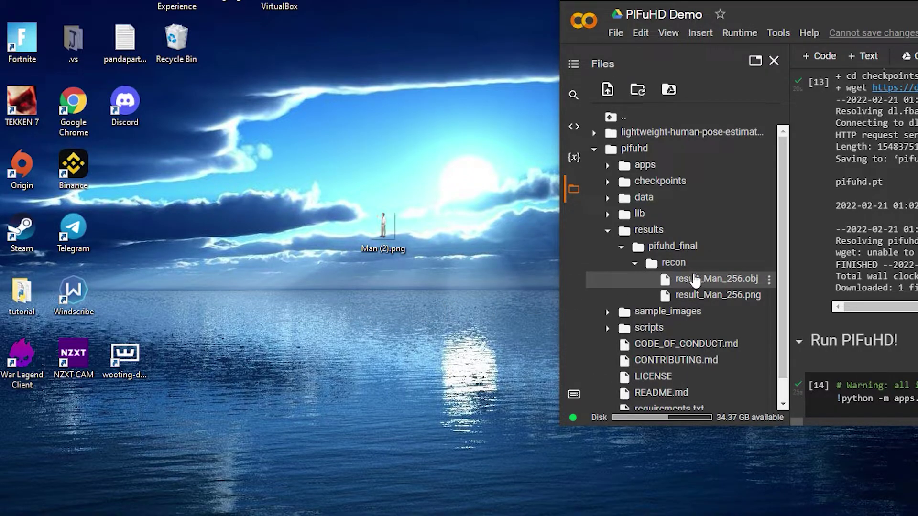
Download result_Man_256.obj and result_Man_256.png, placing the downloaded PNG on the desktop
right_click(691, 279)
left_click(717, 283)
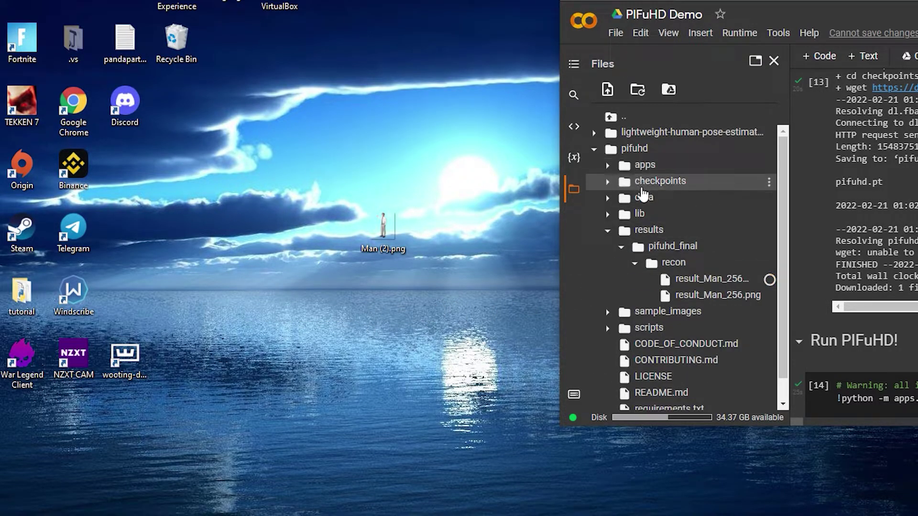
right_click(703, 296)
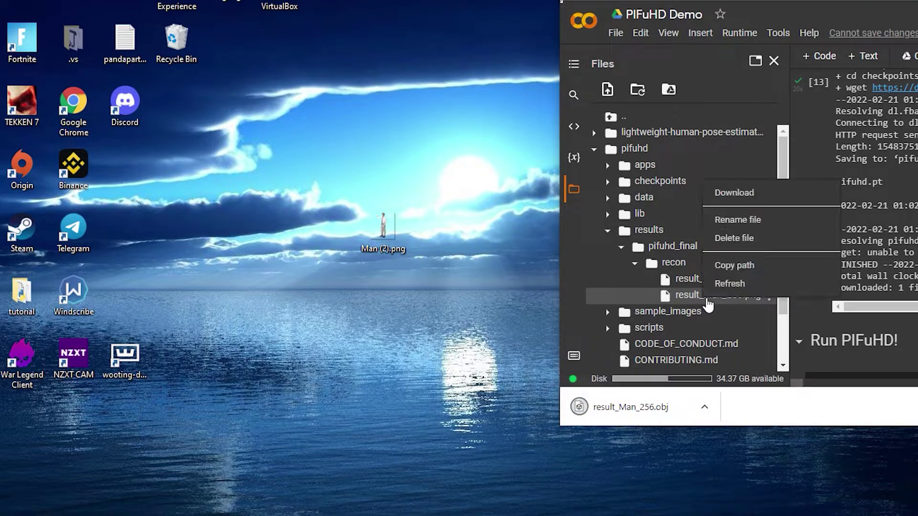
left_click(747, 195)
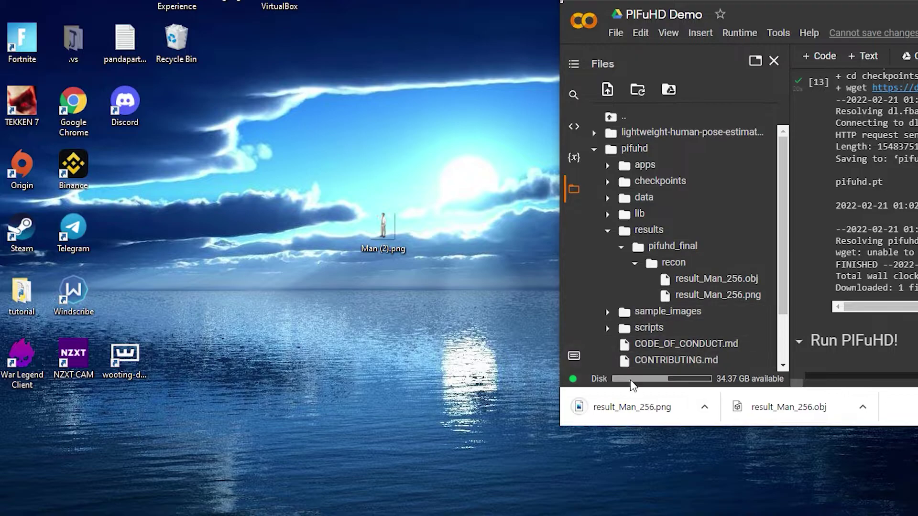
left_click_drag(632, 407, 373, 358)
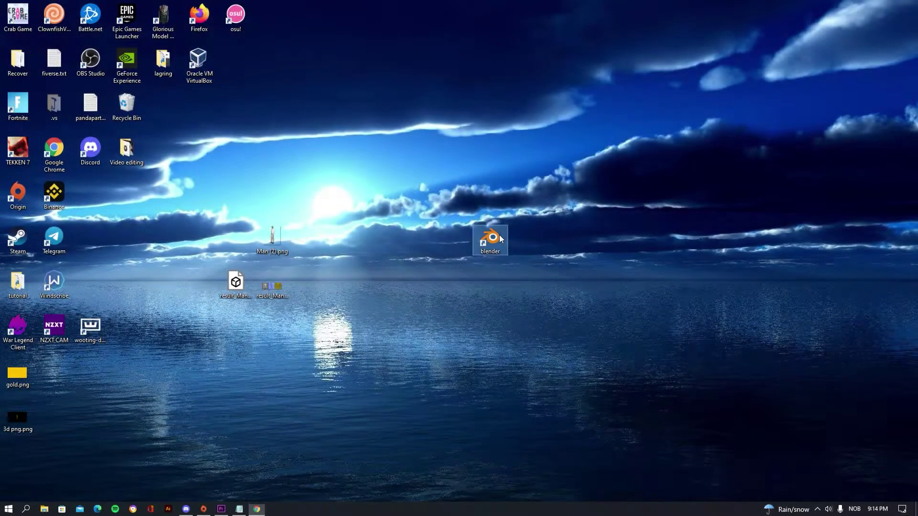
Launch Blender 3.0.1 from its desktop shortcut
double_click(493, 241)
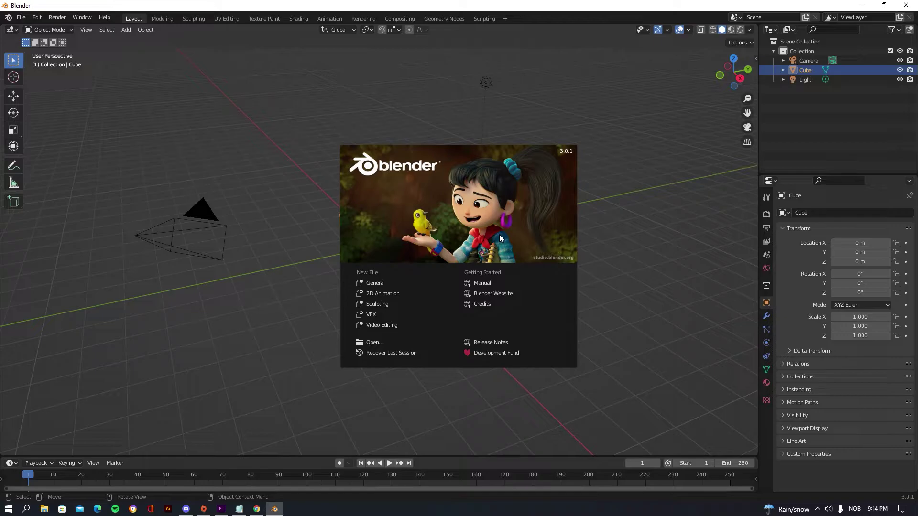
Start a new General scene and delete the default Cube
left_click(380, 282)
right_click(799, 71)
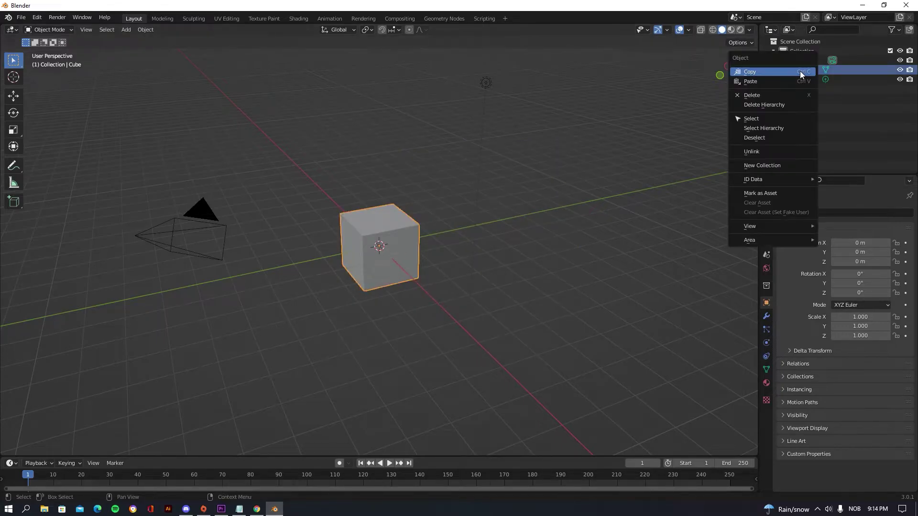
left_click(758, 94)
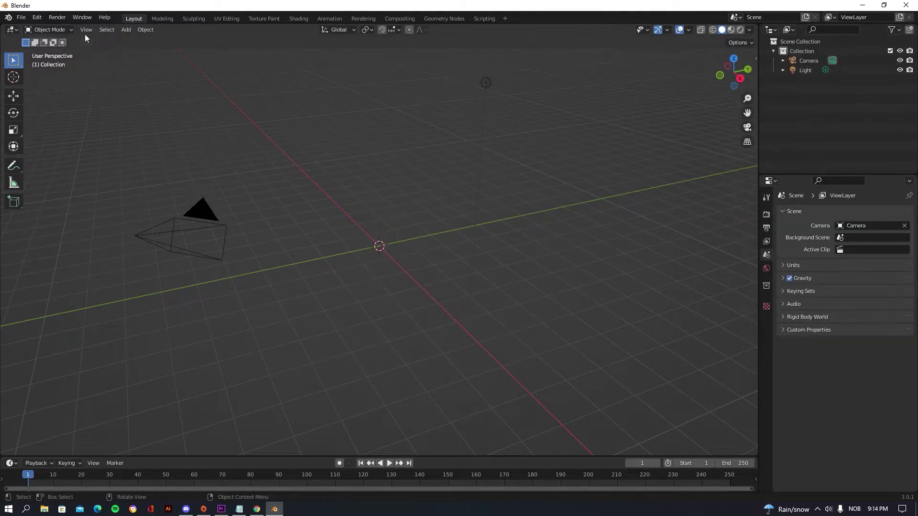
Import result_Man_256.obj from the Desktop as a Wavefront OBJ
left_click(25, 20)
mouse_move(52, 146)
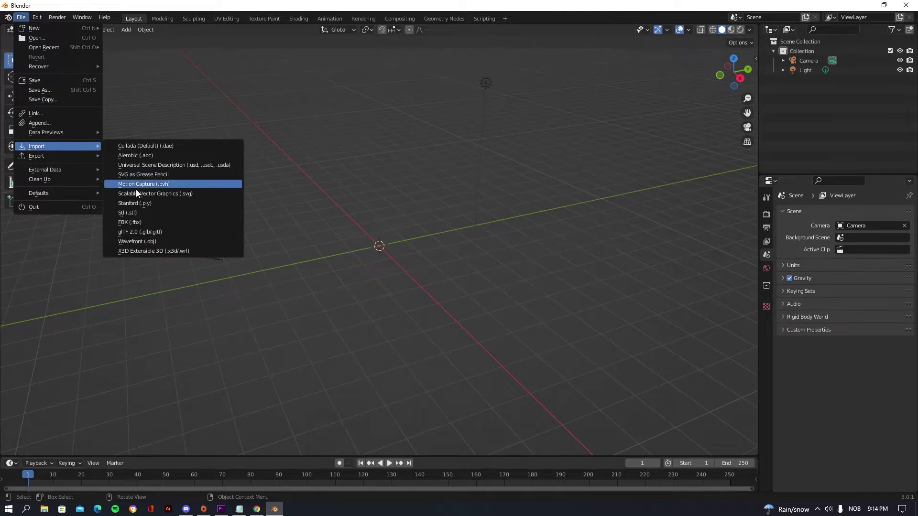
left_click(143, 241)
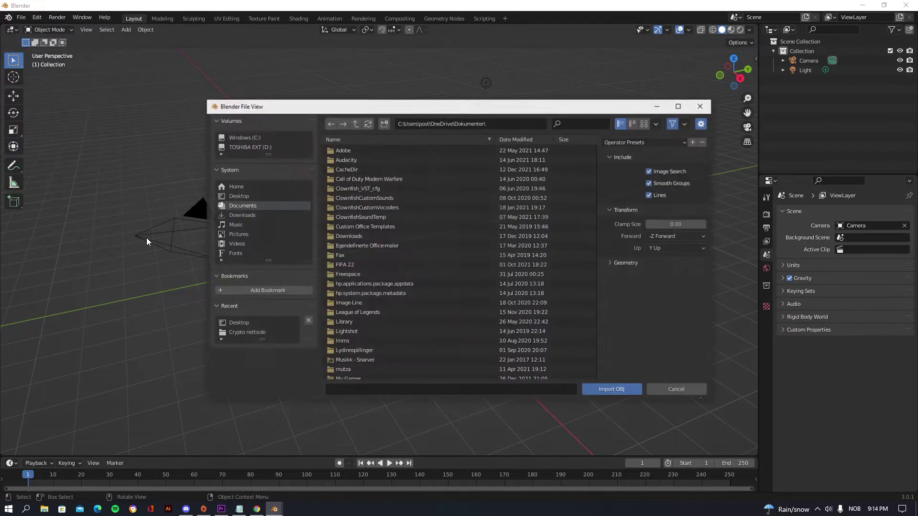
left_click(224, 197)
left_click(354, 265)
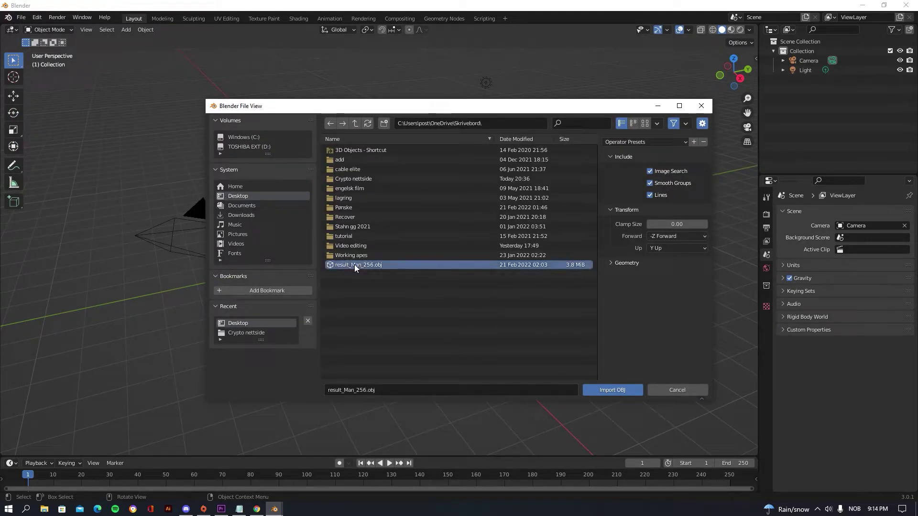
left_click(611, 389)
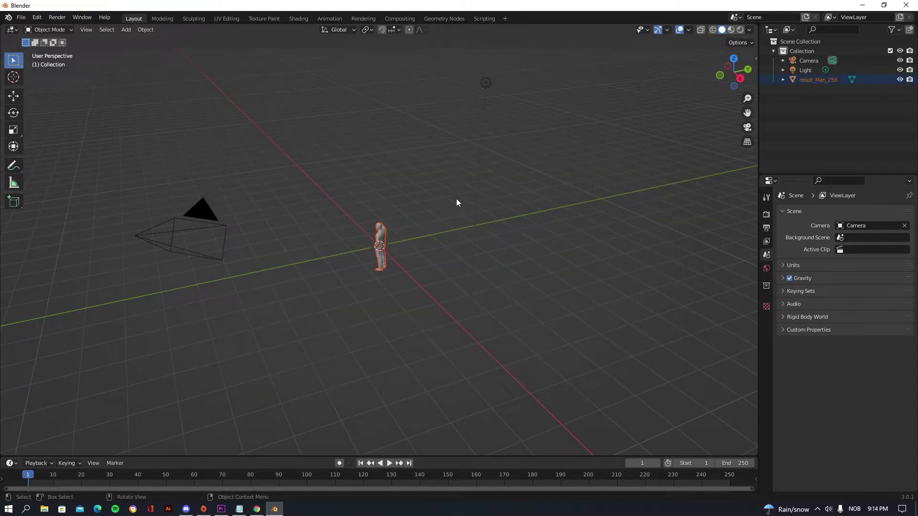
left_click(383, 240)
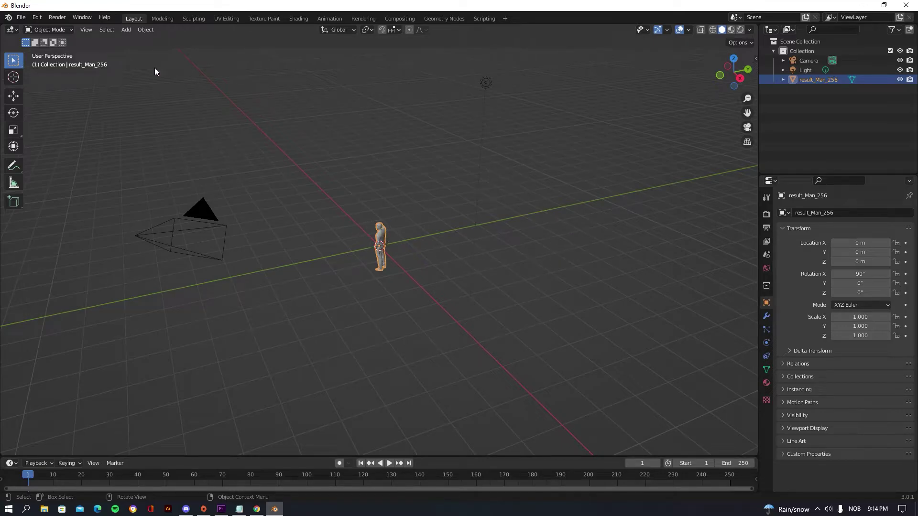
left_click(57, 17)
left_click(72, 28)
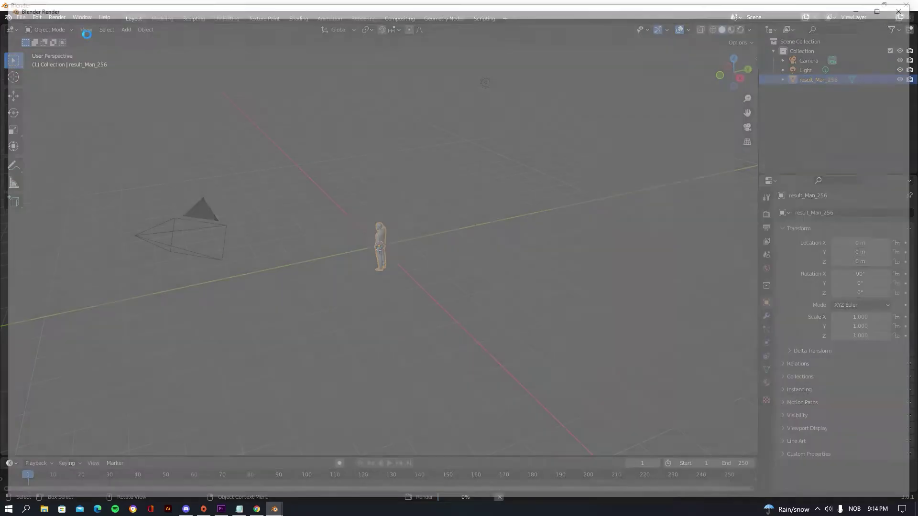
scroll(437, 179, "down", 2)
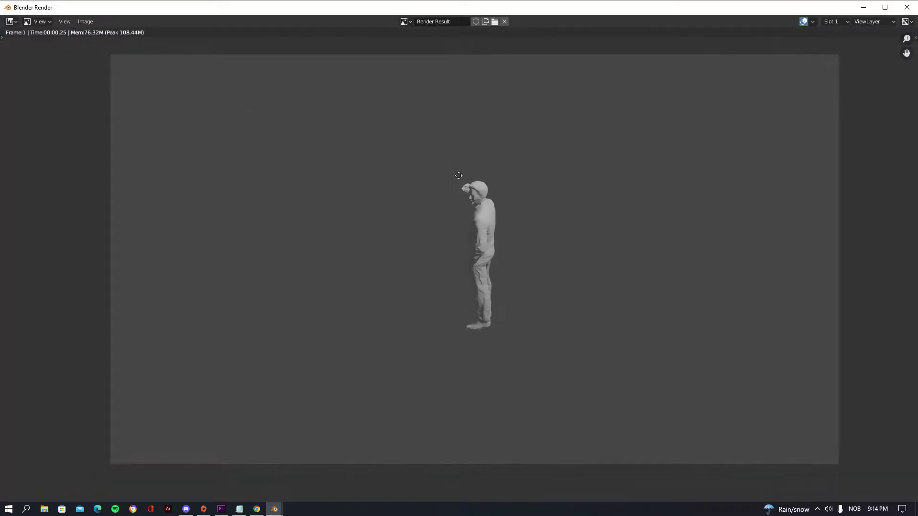
left_click(907, 7)
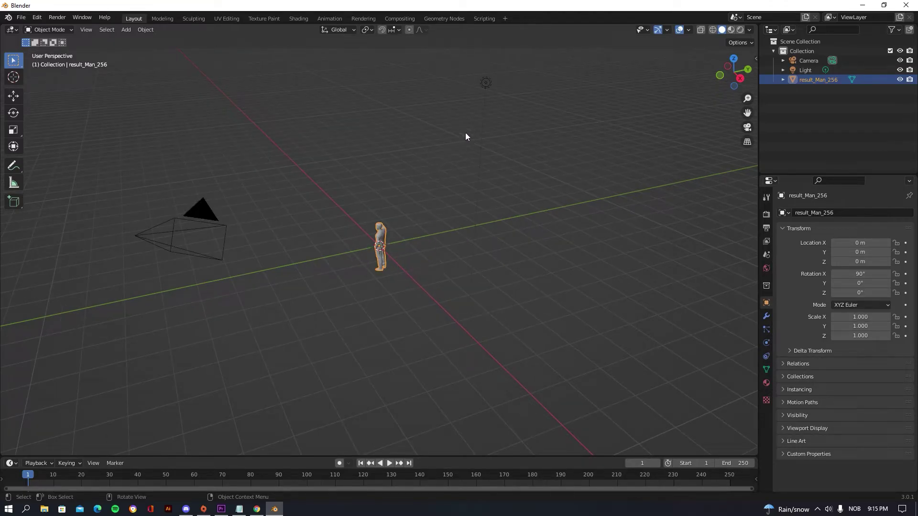
left_click_drag(733, 71, 621, 79)
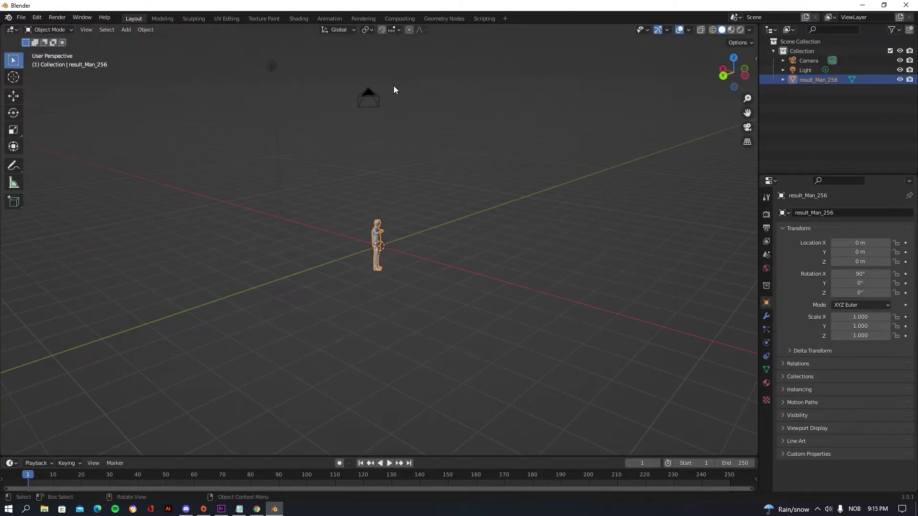
Orbit to a side view and set the man's Location X to -0.1 m in the sidebar
scroll(503, 102, "up", 3)
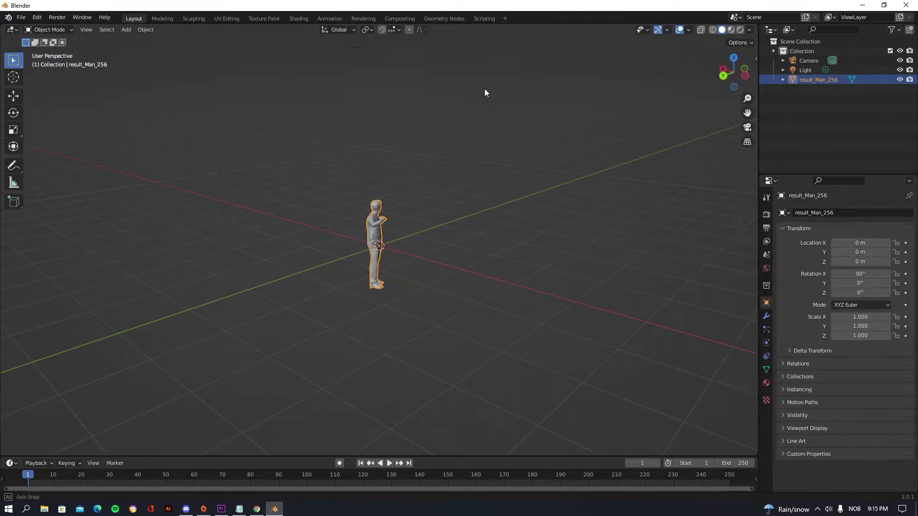
mouse_move(484, 88)
middle_mouse_down()
mouse_move(489, 105)
mouse_move(476, 68)
mouse_move(476, 80)
middle_mouse_up()
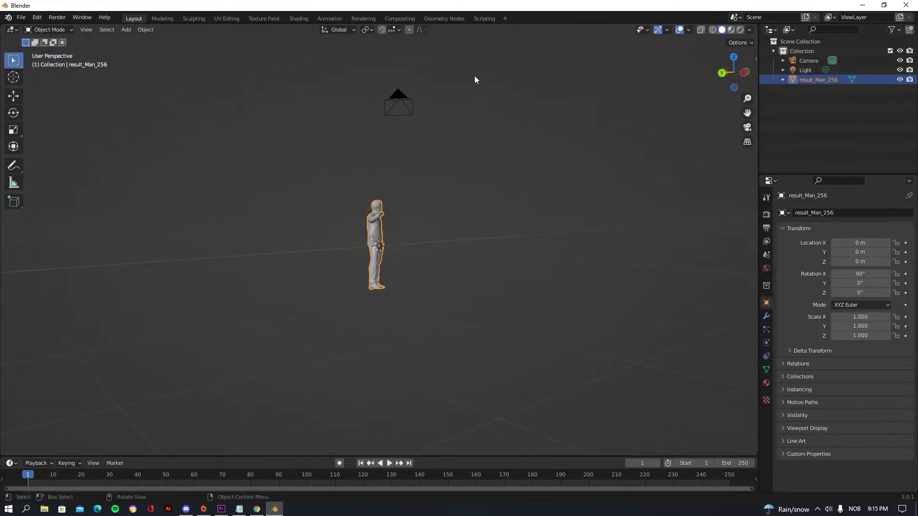
left_click(757, 59)
left_click(698, 80)
type("0.62")
key("Return")
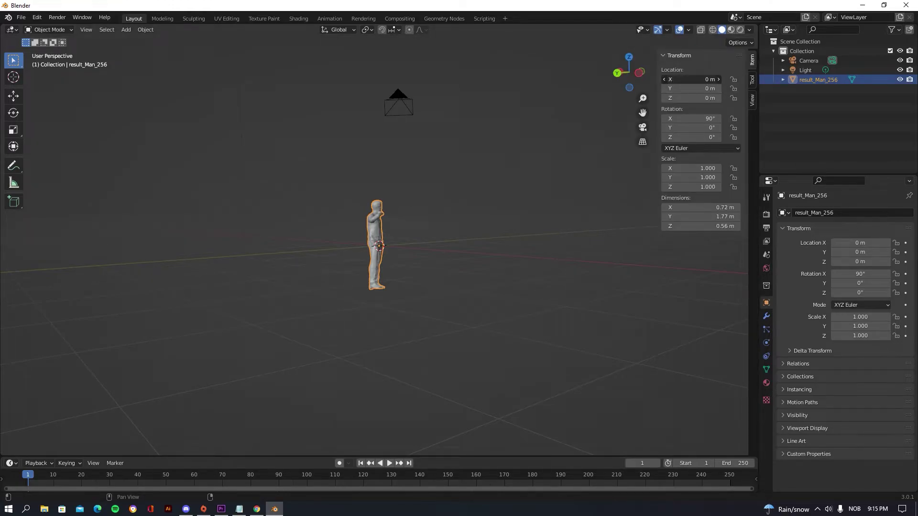
left_click_drag(698, 79, 665, 79)
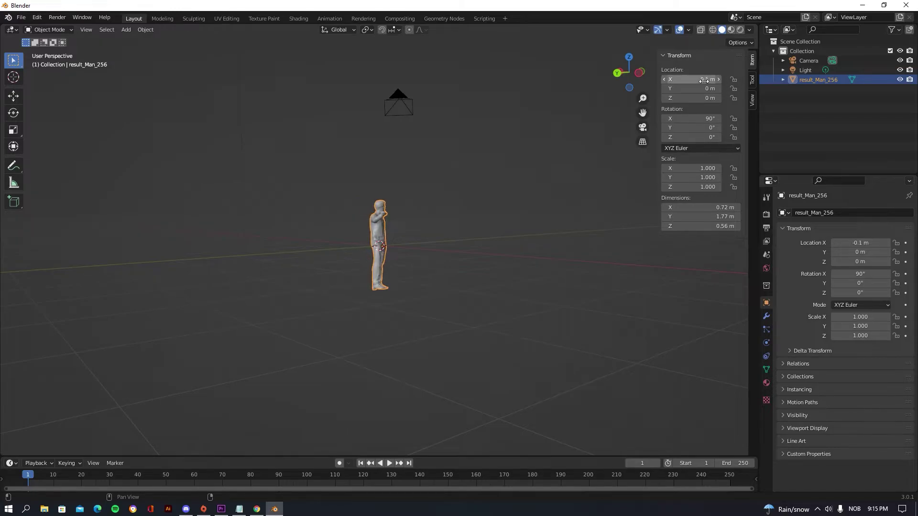
Rotate the man to 89.1°, 2° and 70.5° on X, Y and Z
mouse_move(694, 118)
left_mouse_down()
mouse_move(702, 137)
mouse_move(736, 137)
mouse_move(690, 118)
left_mouse_up()
middle_click_drag(459, 206, 387, 179)
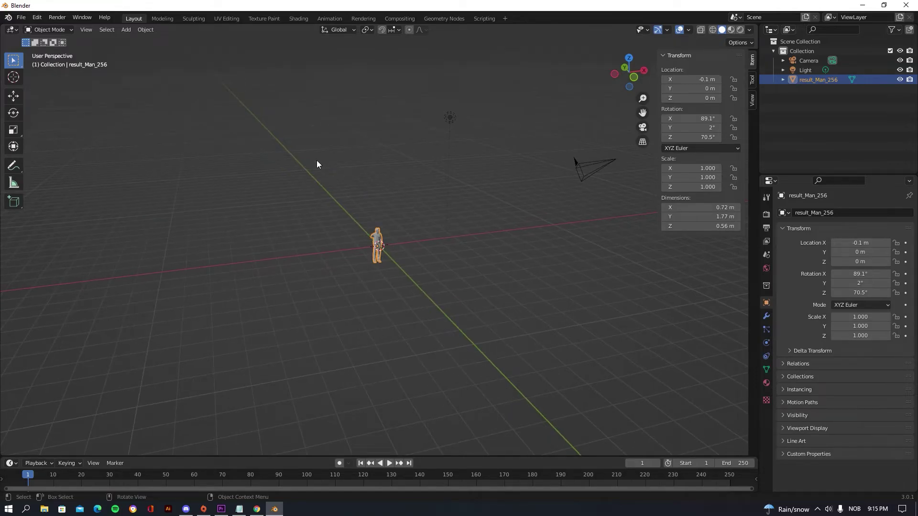
scroll(388, 164, "up", 2)
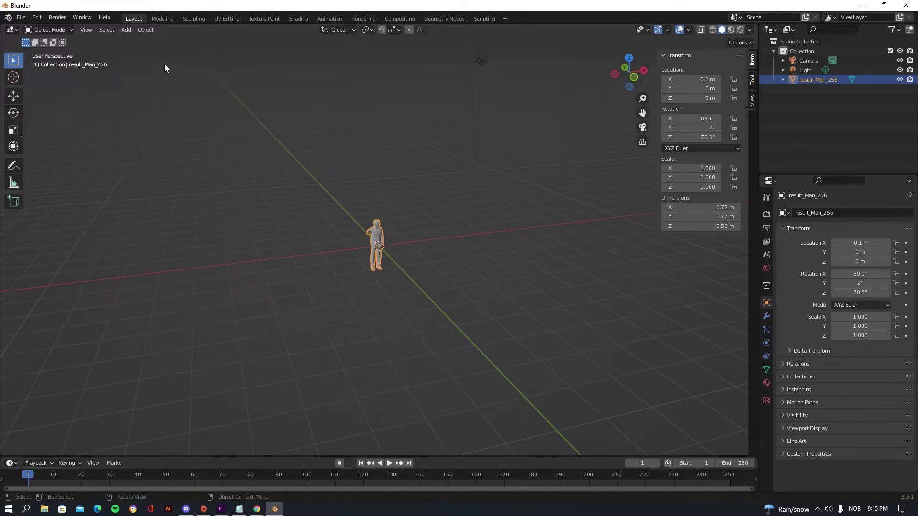
left_click(126, 30)
In the Shading workspace, add a Sun lamp and aim its direction at the man
left_click(124, 29)
left_click(301, 19)
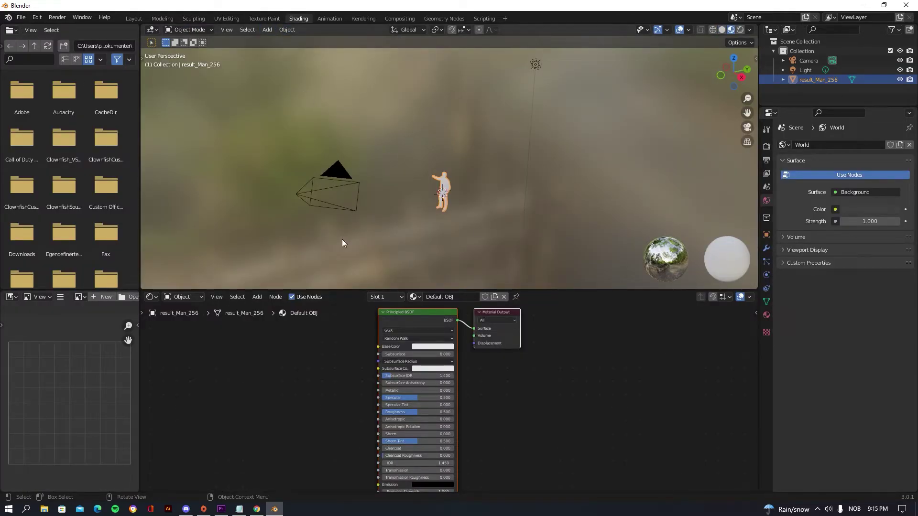
left_click(268, 30)
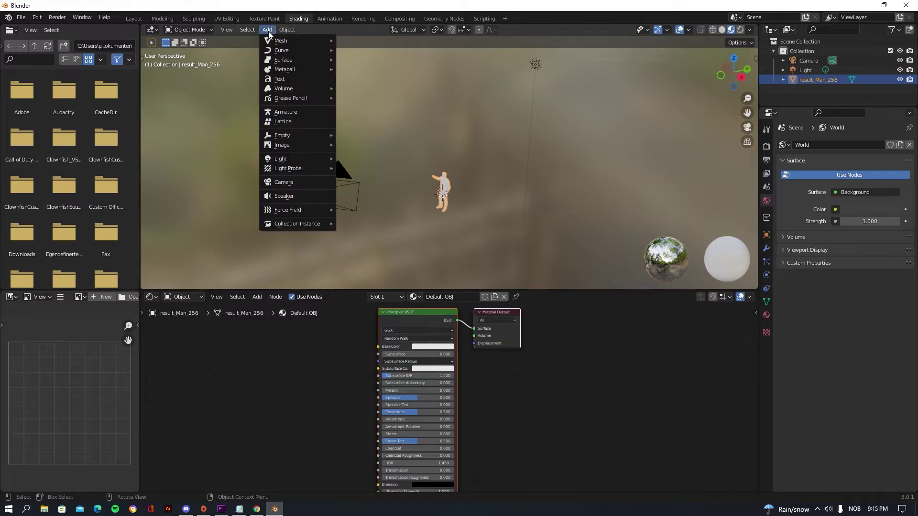
mouse_move(290, 159)
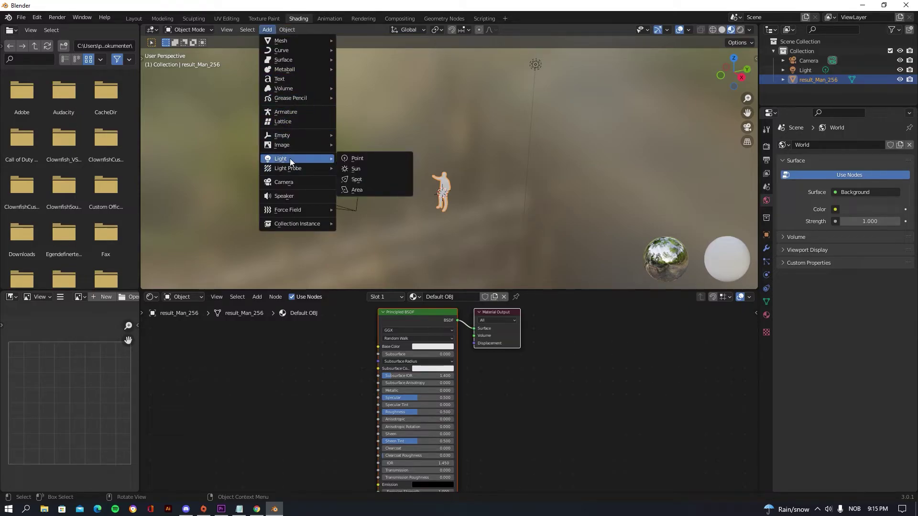
left_click(360, 169)
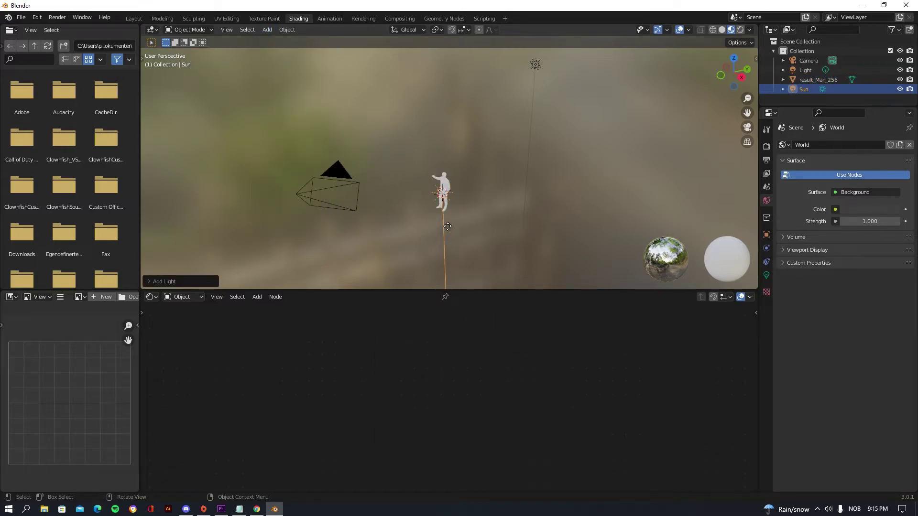
left_click_drag(447, 226, 483, 197)
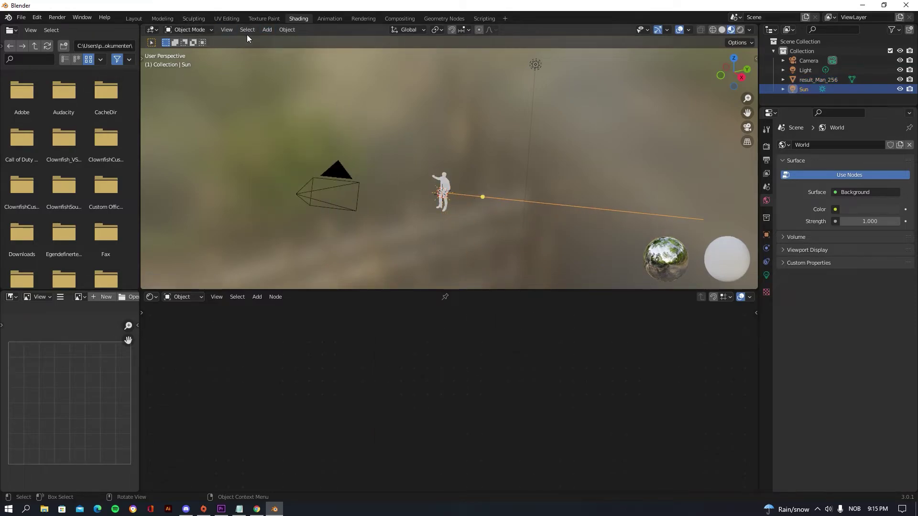
Back in Layout, orbit and zoom the view to face the man's front
left_click(134, 19)
middle_click_drag(454, 187, 428, 193)
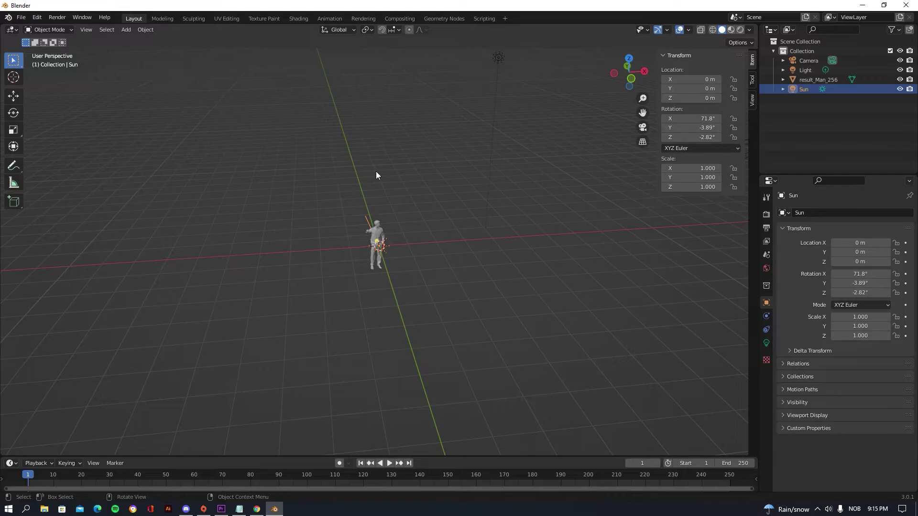
middle_click_drag(376, 172, 352, 171)
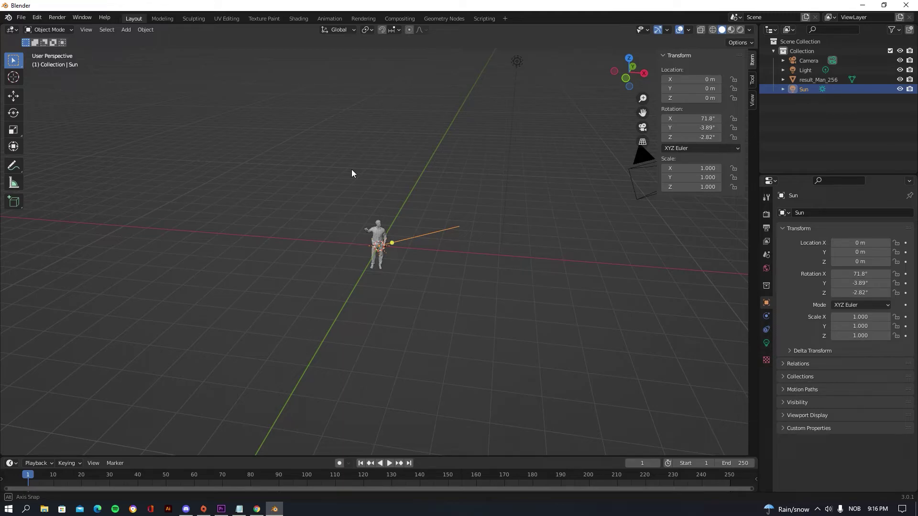
middle_click_drag(351, 170, 352, 169)
scroll(349, 165, "up", 1)
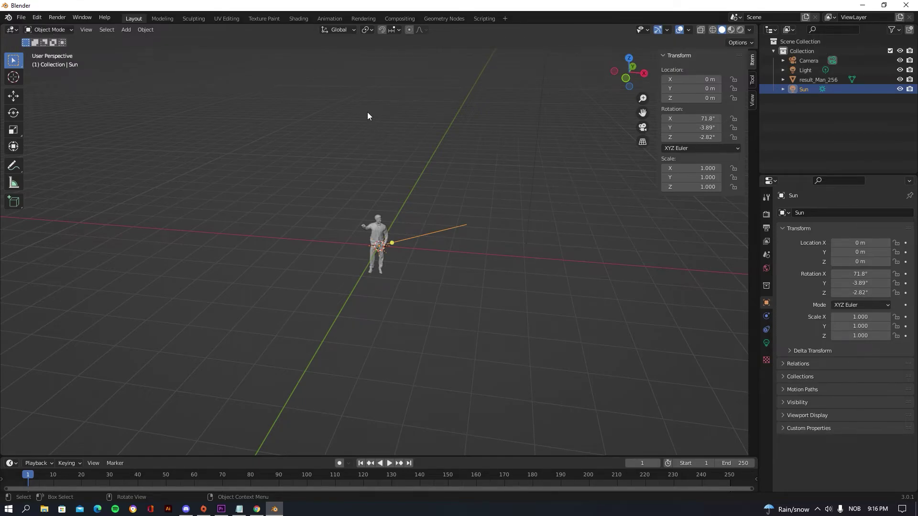
scroll(449, 173, "up", 2)
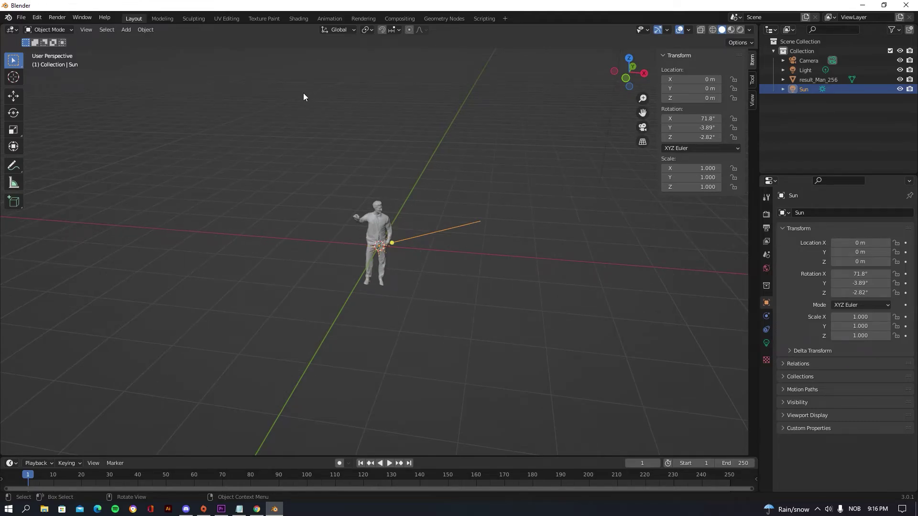
Render the sunlit man, save the image as Png.png on the Desktop, and close the render window
left_click(62, 18)
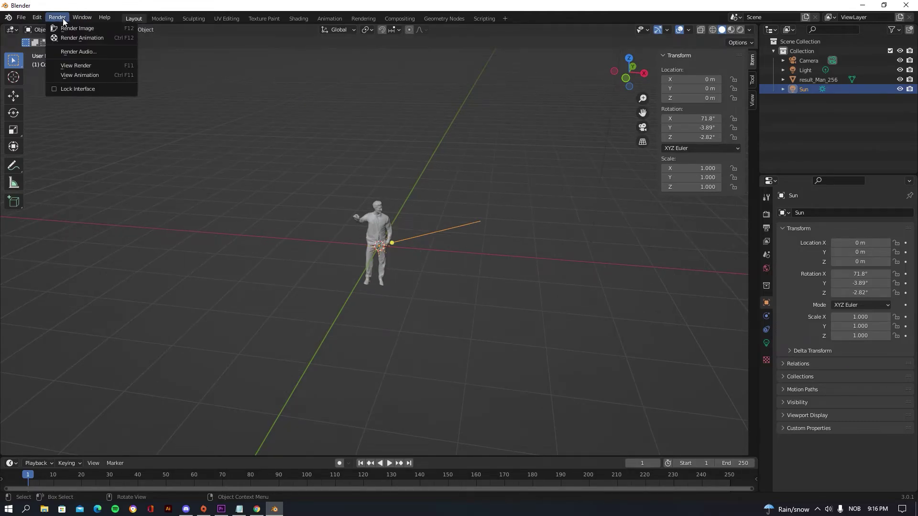
left_click(99, 30)
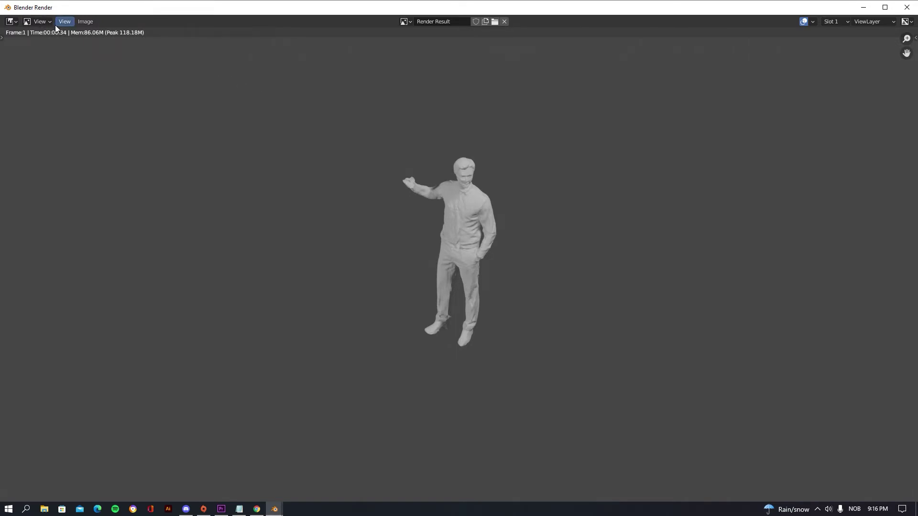
left_click(85, 21)
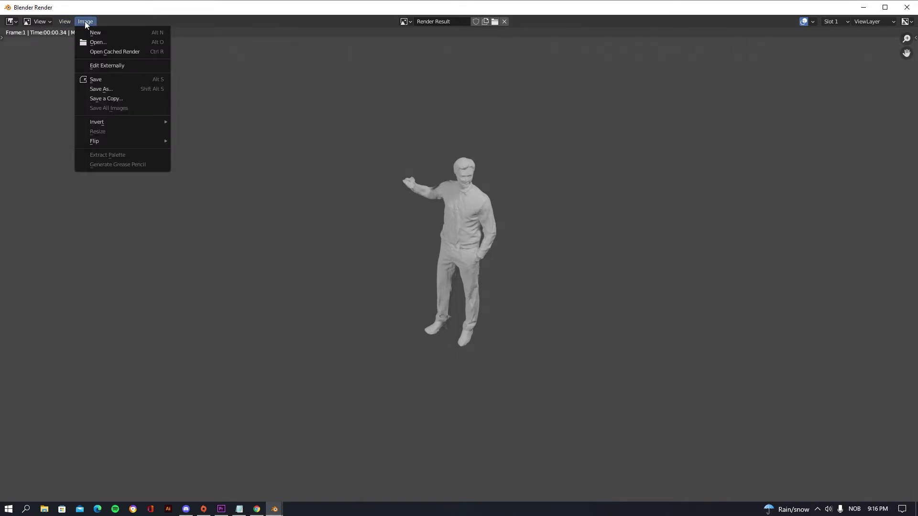
left_click(107, 81)
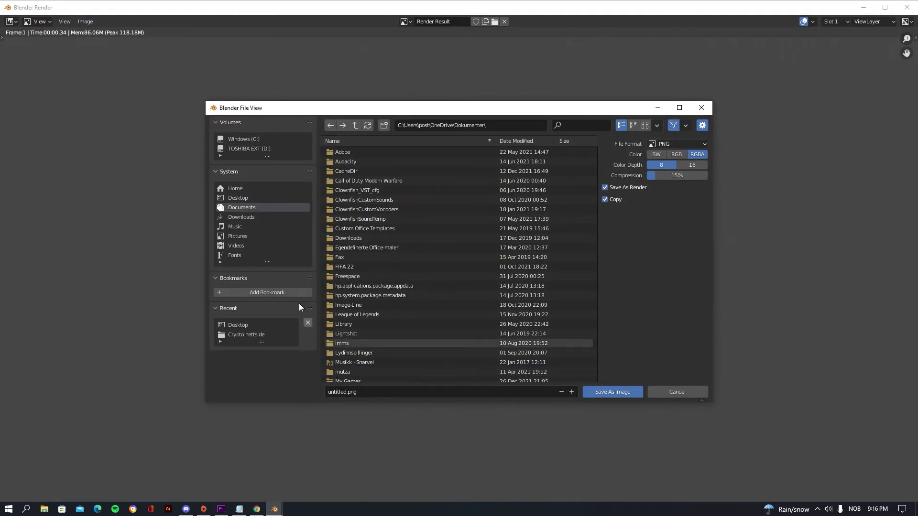
left_click(239, 197)
left_click(372, 393)
key("BackSpace")
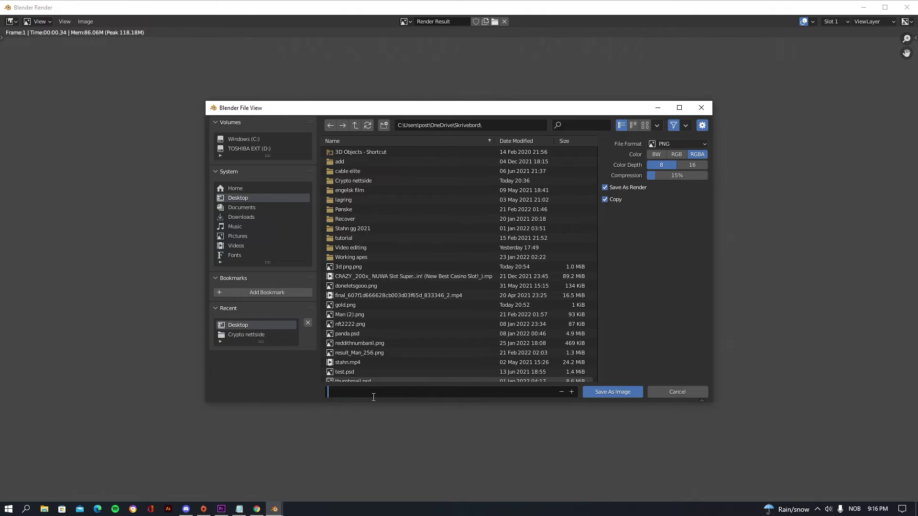
type("Png.png")
left_click(607, 395)
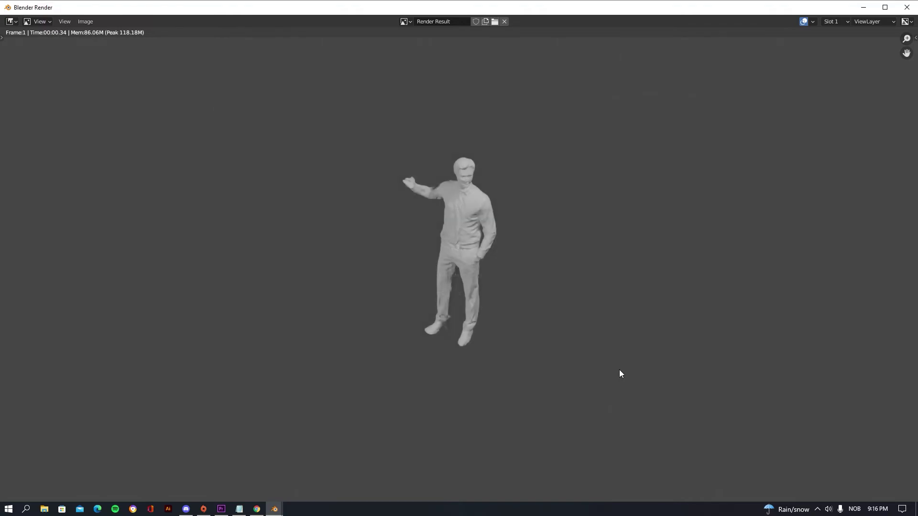
left_click(907, 7)
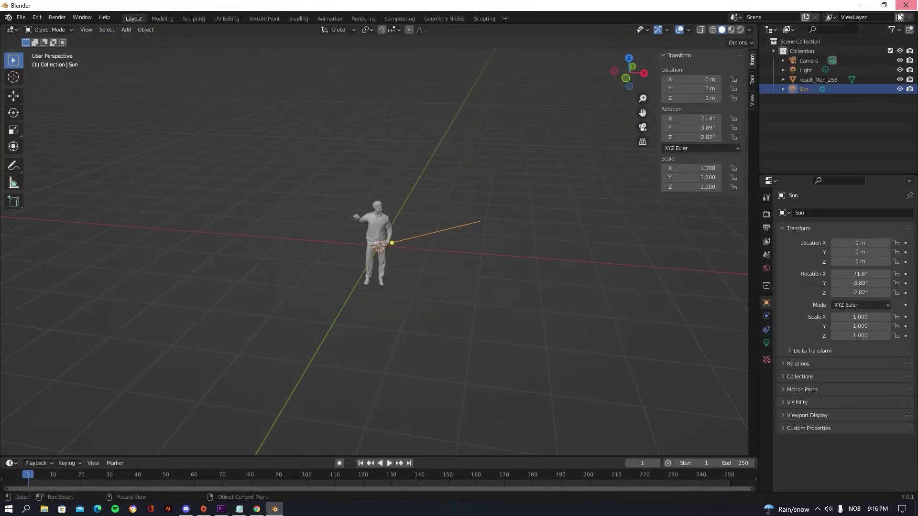
Minimize Blender, view Png.png in Windows Photos with some zooming, then close Photos
left_click(864, 8)
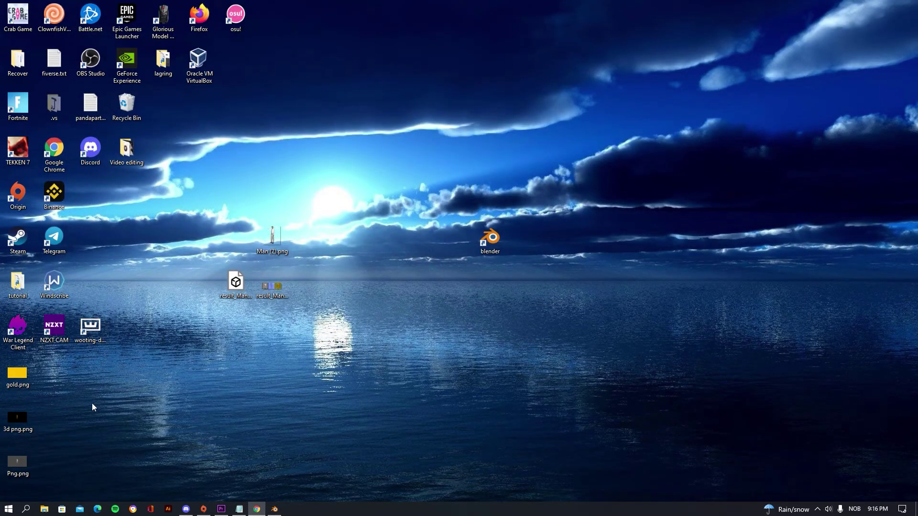
double_click(31, 458)
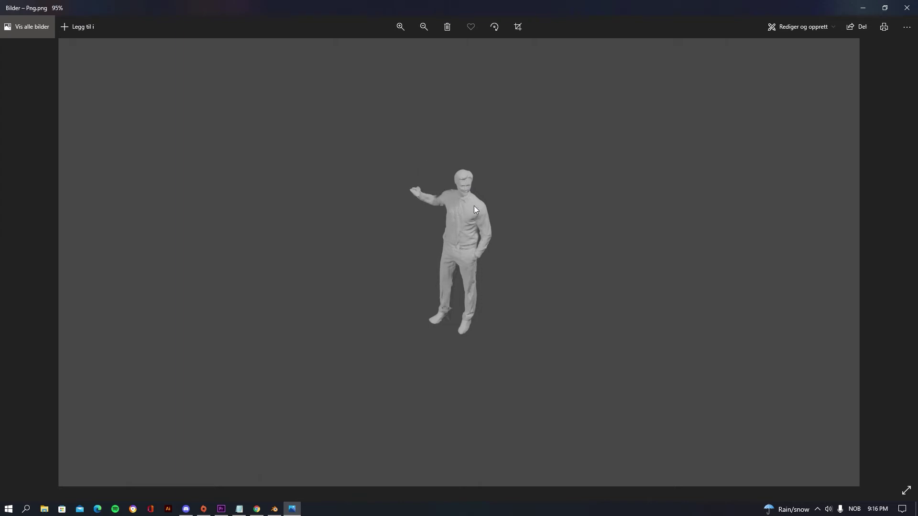
scroll(474, 206, "up", 3)
scroll(501, 200, "down", 2)
scroll(412, 176, "down", 1)
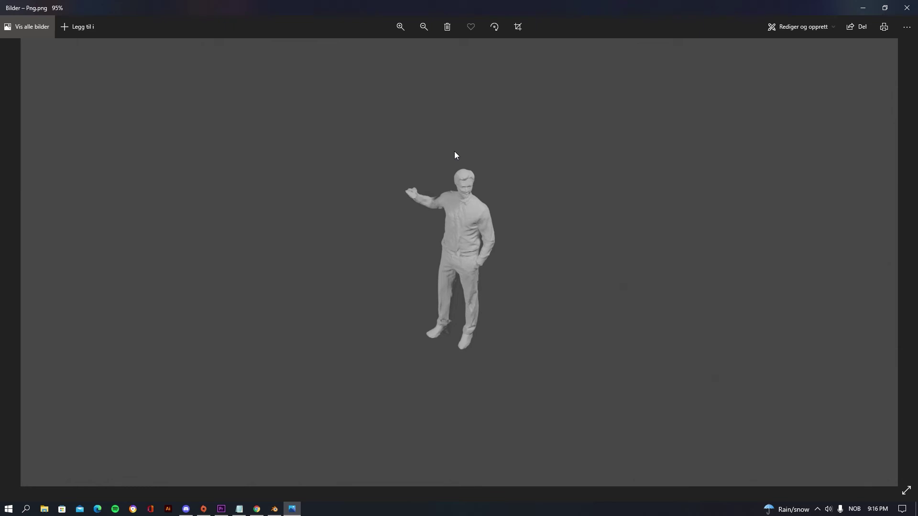
scroll(409, 219, "down", 1)
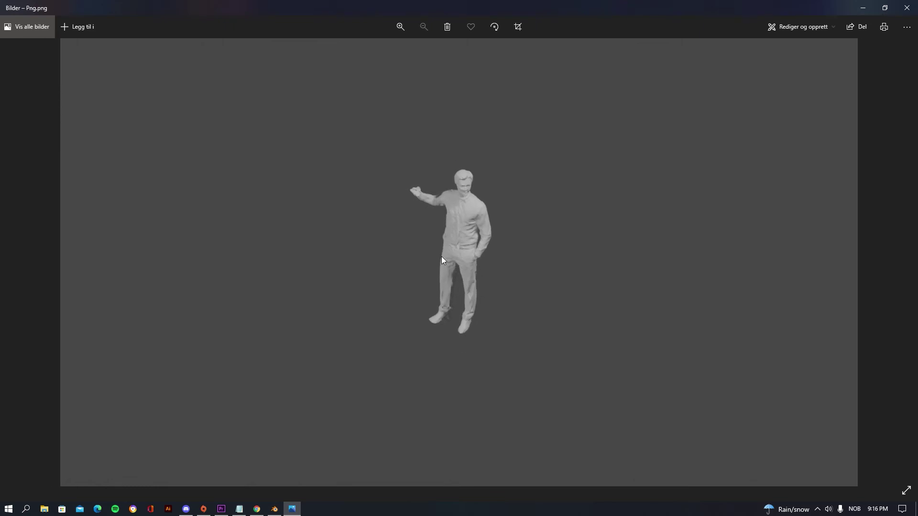
left_click(907, 8)
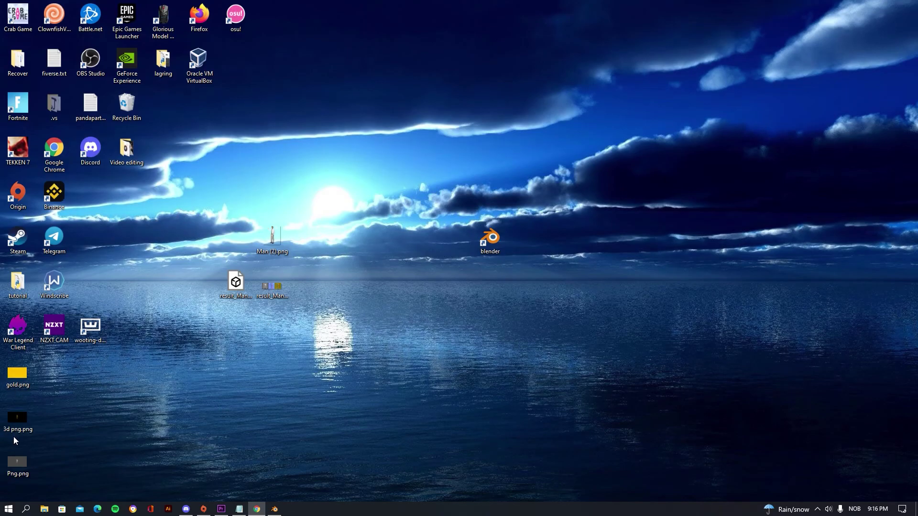